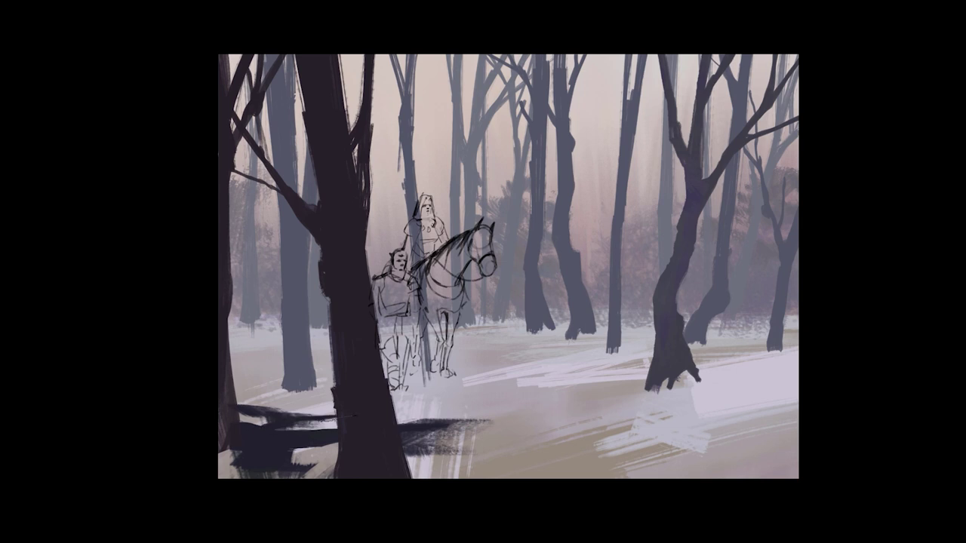
# Paint dark shadow patches around the large foreground tree and a dark fallen trunk across the snow behind the right-hand tree
pyautogui.moveTo(396, 431); pyautogui.dragTo(464, 440)
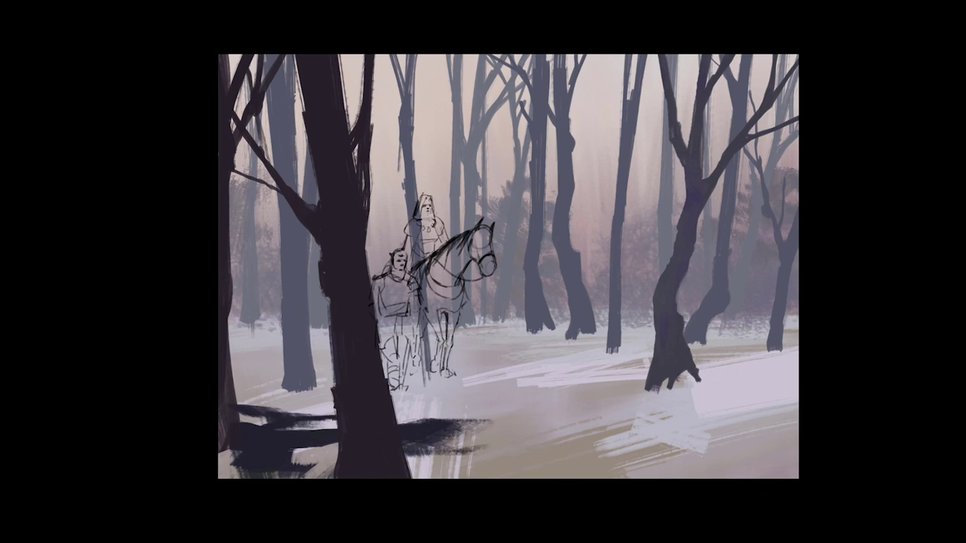
pyautogui.moveTo(612, 367); pyautogui.dragTo(796, 309)
pyautogui.moveTo(745, 332)
pyautogui.mouseDown()
pyautogui.moveTo(767, 299)
pyautogui.moveTo(762, 343)
pyautogui.moveTo(544, 345)
pyautogui.moveTo(611, 355)
pyautogui.mouseUp()
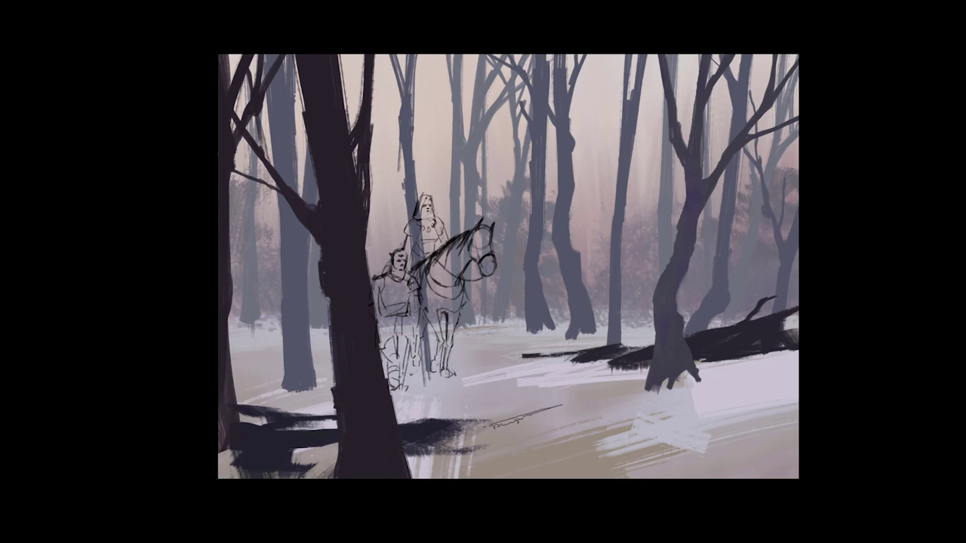
pyautogui.moveTo(326, 441); pyautogui.dragTo(293, 423)
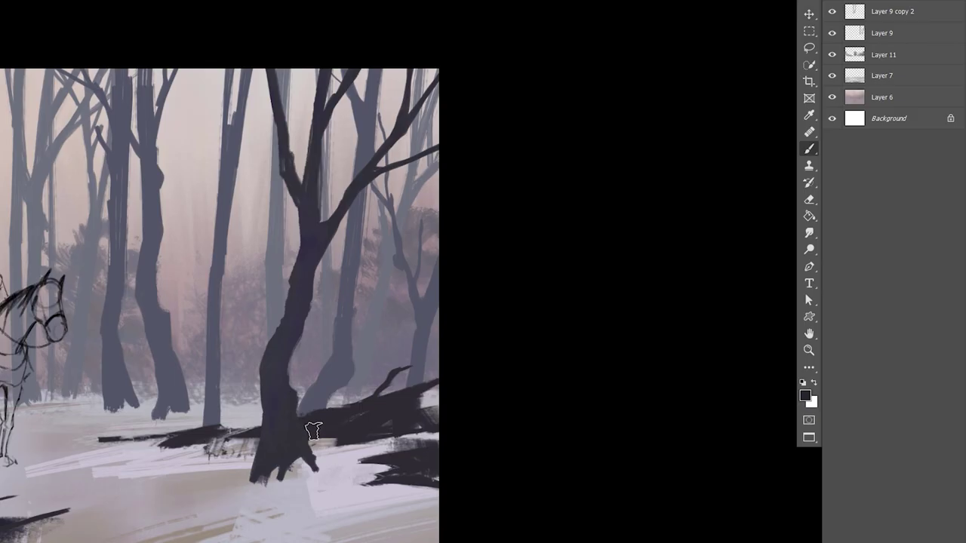
# Build up the fallen trunk around the right-hand tree's base and add thin dark branches rising from it
pyautogui.moveTo(241, 407)
pyautogui.mouseDown()
pyautogui.moveTo(215, 445)
pyautogui.moveTo(222, 430)
pyautogui.mouseUp()
pyautogui.press('b')
pyautogui.moveTo(377, 397)
pyautogui.mouseDown()
pyautogui.moveTo(437, 332)
pyautogui.moveTo(438, 381)
pyautogui.mouseUp()
pyautogui.moveTo(406, 296); pyautogui.dragTo(411, 332)
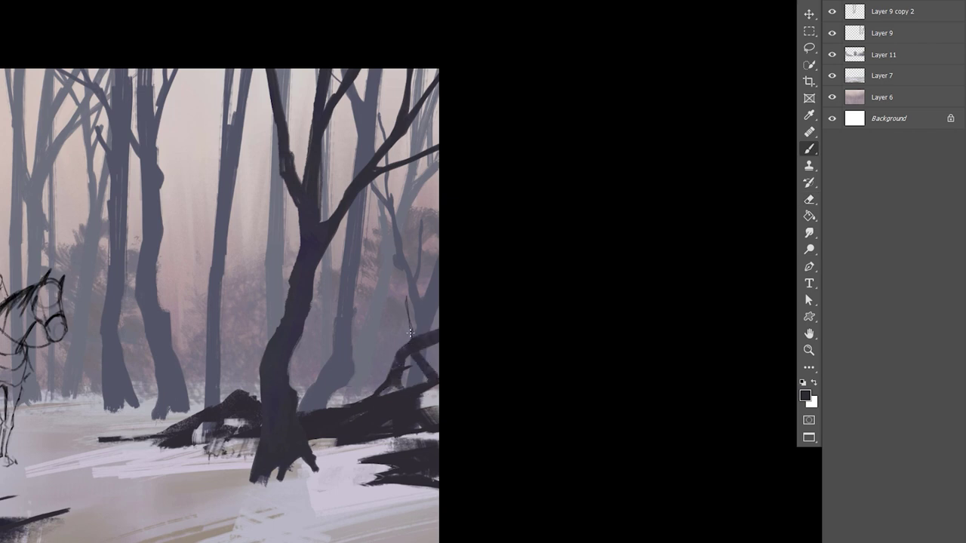
pyautogui.moveTo(293, 370)
pyautogui.mouseDown()
pyautogui.moveTo(317, 374)
pyautogui.moveTo(338, 317)
pyautogui.mouseUp()
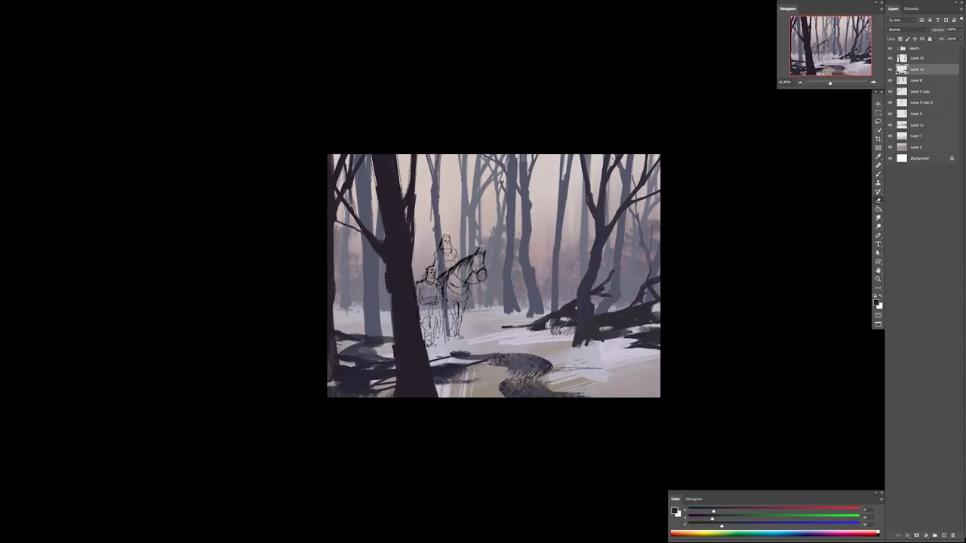
# Transform the dark winding path so it spreads wider across the foreground snow, and clear the selection
pyautogui.press('Tab')
pyautogui.hotkey('ctrl', '0')
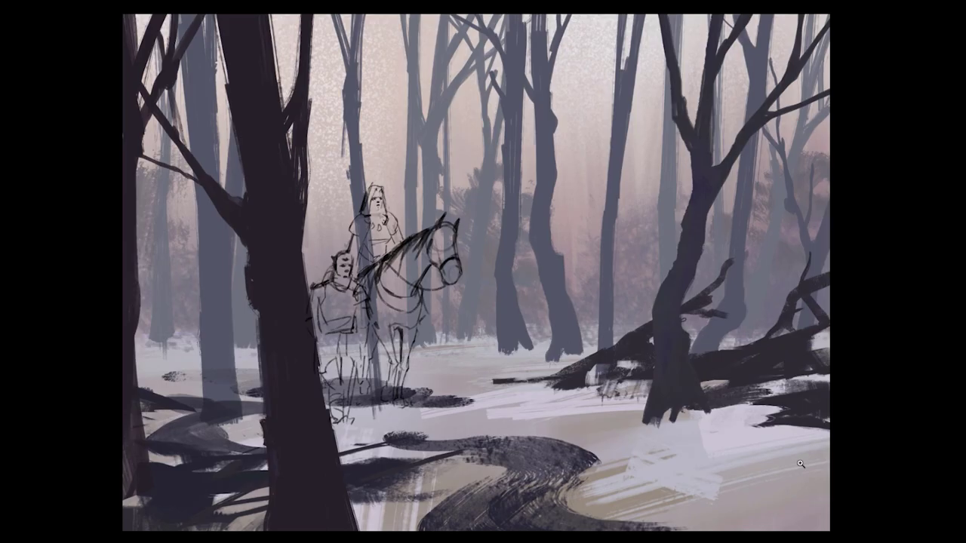
pyautogui.hotkey('ctrl', 't')
pyautogui.moveTo(779, 533); pyautogui.dragTo(728, 513)
pyautogui.press('Return')
pyautogui.hotkey('ctrl', 'd')
pyautogui.hotkey('ctrl', '-')
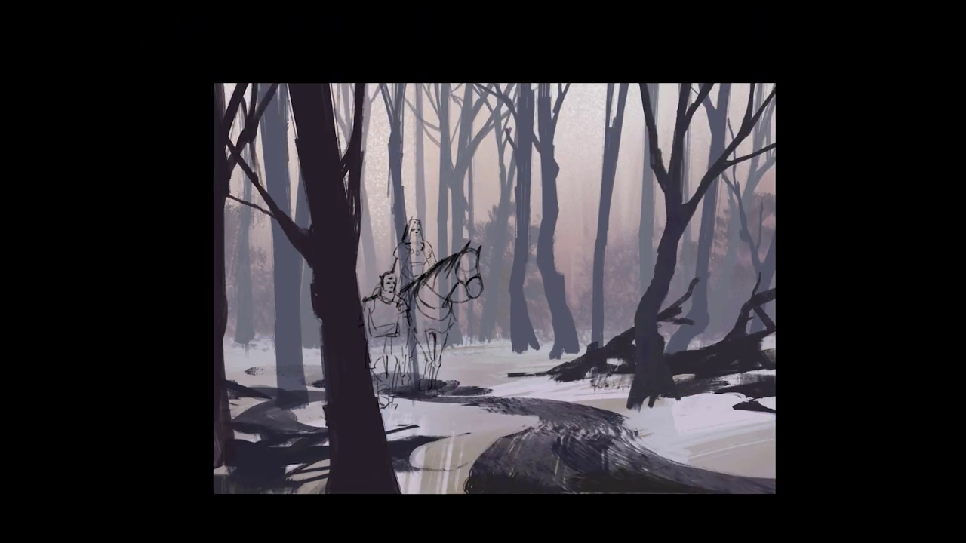
# Paint brown and dark green grass clumps on the snowy banks along both sides of the winding path
pyautogui.moveTo(291, 445)
pyautogui.mouseDown()
pyautogui.moveTo(246, 407)
pyautogui.moveTo(253, 389)
pyautogui.mouseUp()
pyautogui.moveTo(555, 389)
pyautogui.mouseDown()
pyautogui.moveTo(608, 396)
pyautogui.moveTo(671, 399)
pyautogui.moveTo(691, 413)
pyautogui.moveTo(671, 443)
pyautogui.moveTo(687, 424)
pyautogui.moveTo(585, 396)
pyautogui.mouseUp()
pyautogui.moveTo(755, 422); pyautogui.dragTo(698, 449)
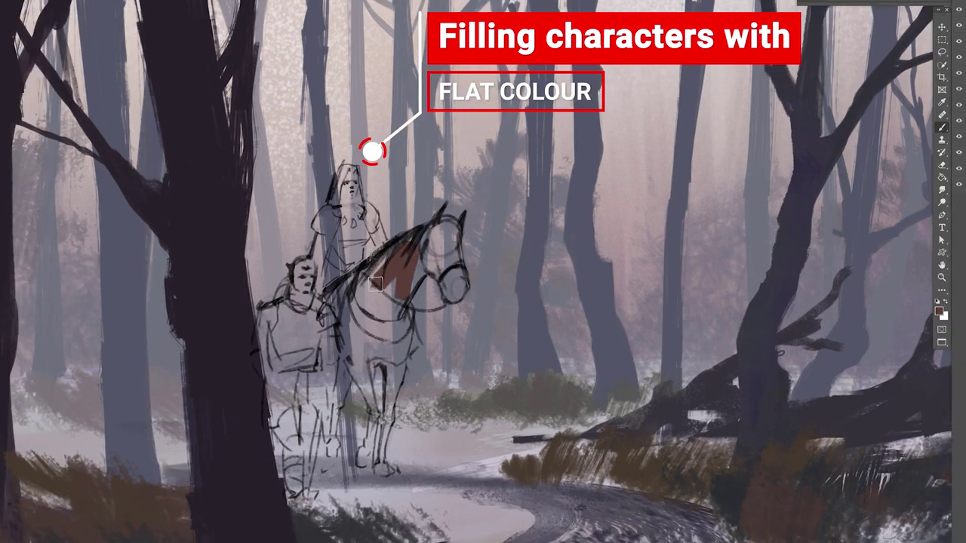
# Fill the sketched horse with a flat reddish-brown colour across its neck, body and head
pyautogui.moveTo(392, 249)
pyautogui.mouseDown()
pyautogui.moveTo(356, 283)
pyautogui.moveTo(393, 350)
pyautogui.moveTo(349, 363)
pyautogui.mouseUp()
pyautogui.moveTo(411, 249); pyautogui.dragTo(434, 294)
pyautogui.moveTo(438, 223); pyautogui.dragTo(451, 291)
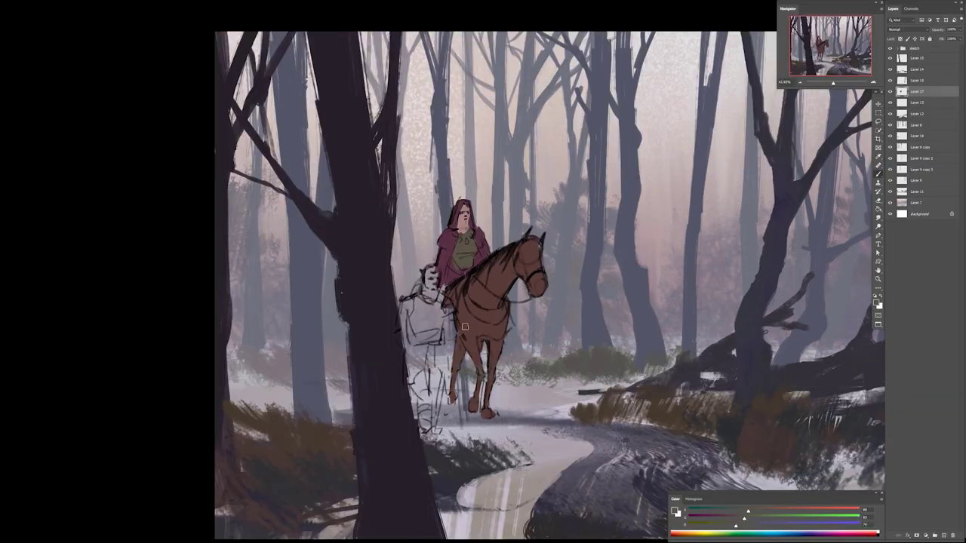
# Fill the figures with flat colours: burgundy cloak and olive tunic for the rider, green vest and dark trousers for the man
pyautogui.moveTo(466, 238); pyautogui.dragTo(452, 269)
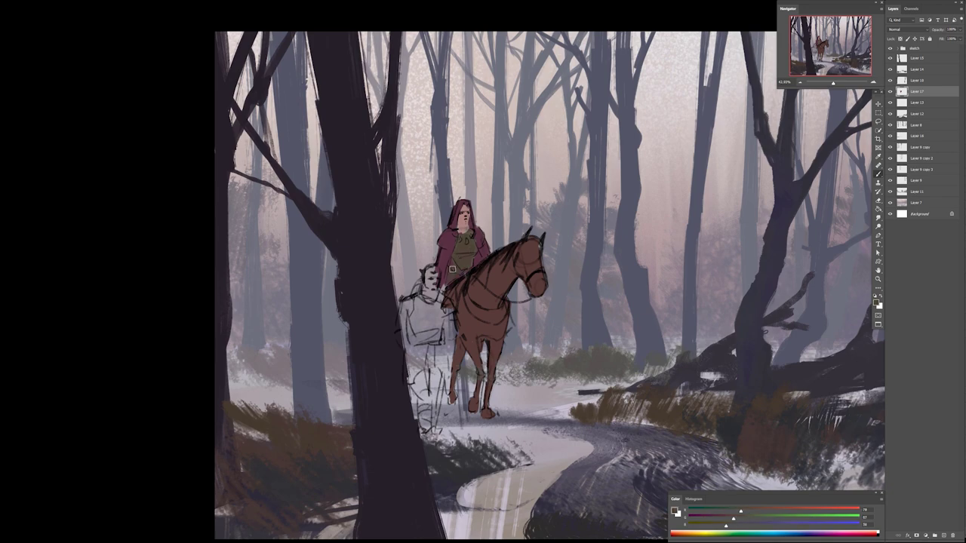
pyautogui.keyDown('alt'); pyautogui.click(462, 225); pyautogui.keyUp('alt')
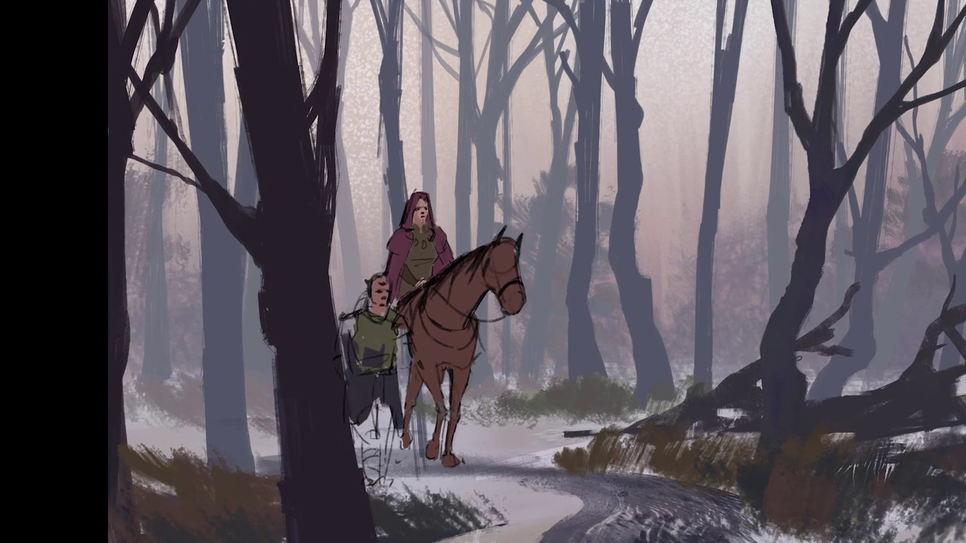
pyautogui.moveTo(347, 354)
pyautogui.mouseDown()
pyautogui.moveTo(418, 348)
pyautogui.moveTo(374, 322)
pyautogui.moveTo(422, 374)
pyautogui.moveTo(422, 388)
pyautogui.moveTo(400, 344)
pyautogui.moveTo(425, 399)
pyautogui.moveTo(419, 351)
pyautogui.mouseUp()
pyautogui.hotkey('ctrl', '-')
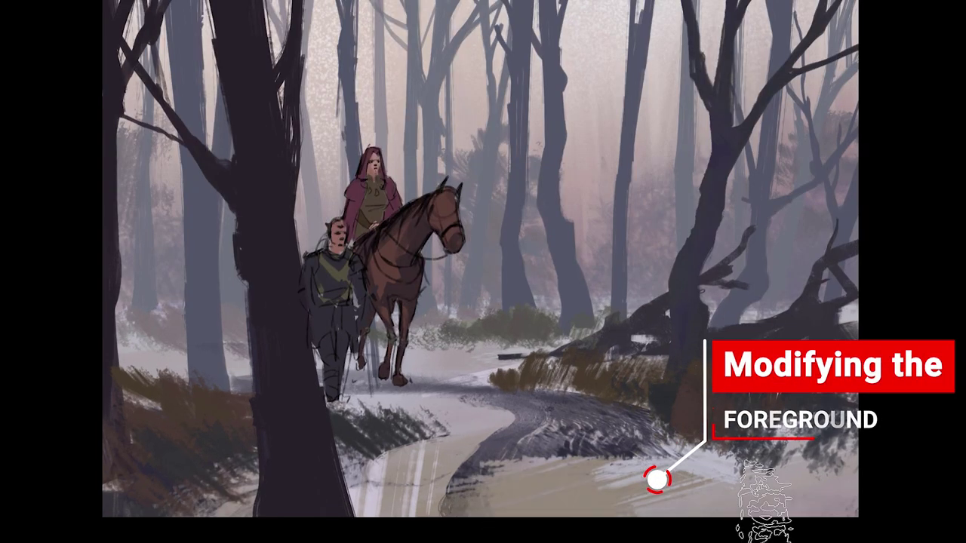
# Paint a sandy dirt path through the snowy foreground in place of the dark one, checking the composition with the canvas mirrored
pyautogui.moveTo(679, 483)
pyautogui.mouseDown()
pyautogui.moveTo(468, 422)
pyautogui.moveTo(392, 452)
pyautogui.moveTo(707, 491)
pyautogui.mouseUp()
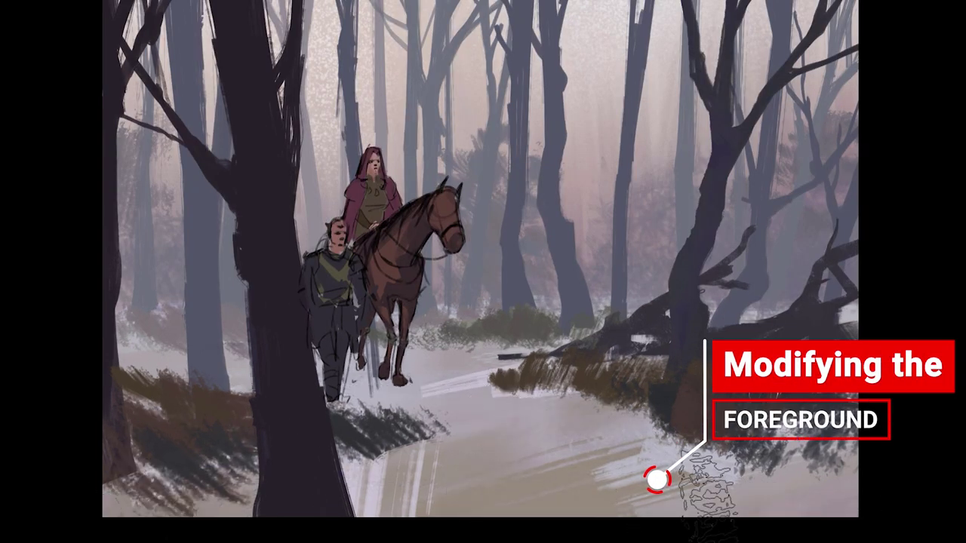
pyautogui.press('h')
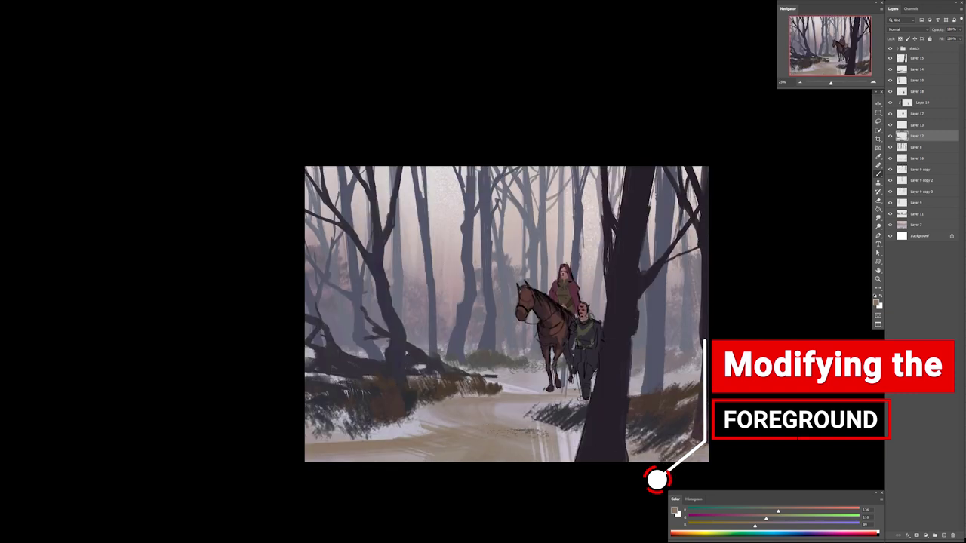
pyautogui.moveTo(528, 427); pyautogui.dragTo(474, 401)
pyautogui.moveTo(445, 456); pyautogui.dragTo(307, 459)
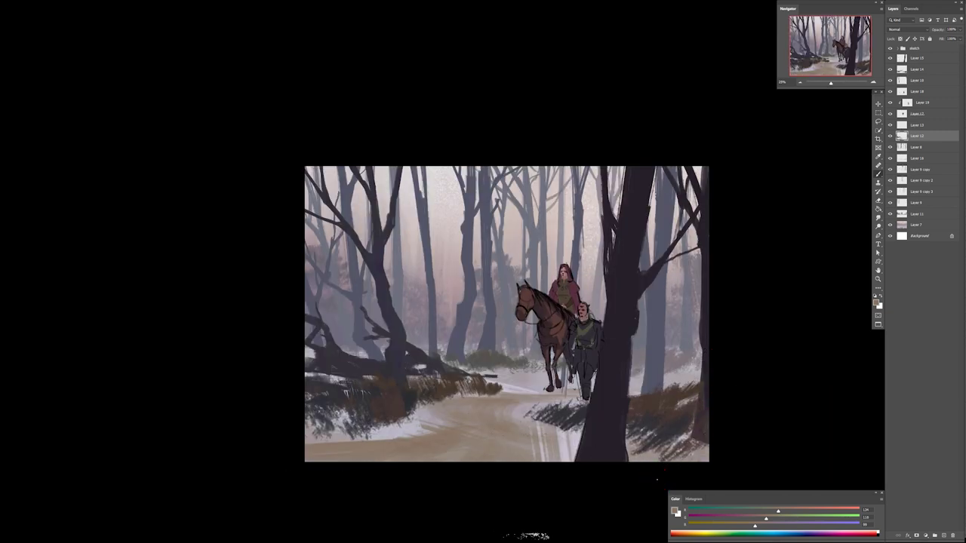
pyautogui.press('h')
pyautogui.moveTo(347, 490); pyautogui.dragTo(369, 498)
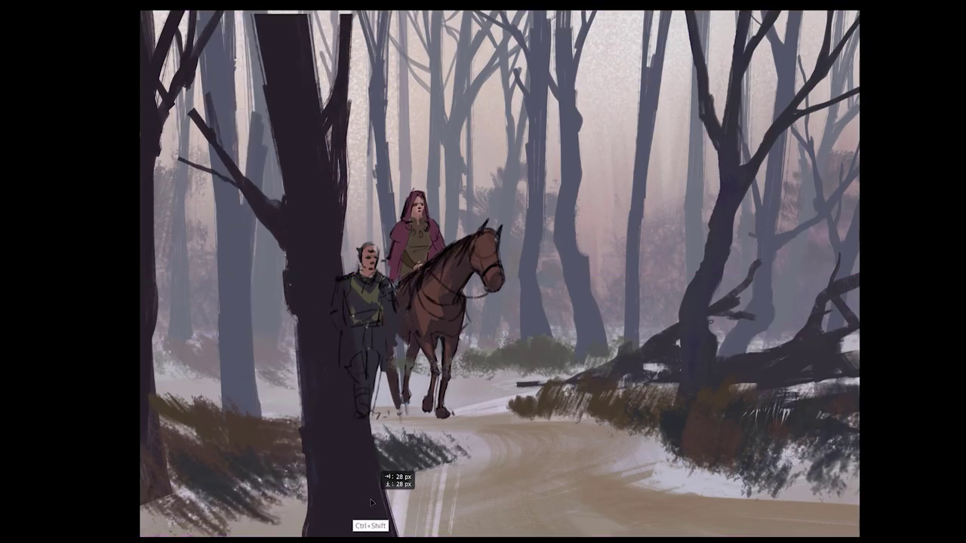
pyautogui.hotkey('ctrl', 'z')
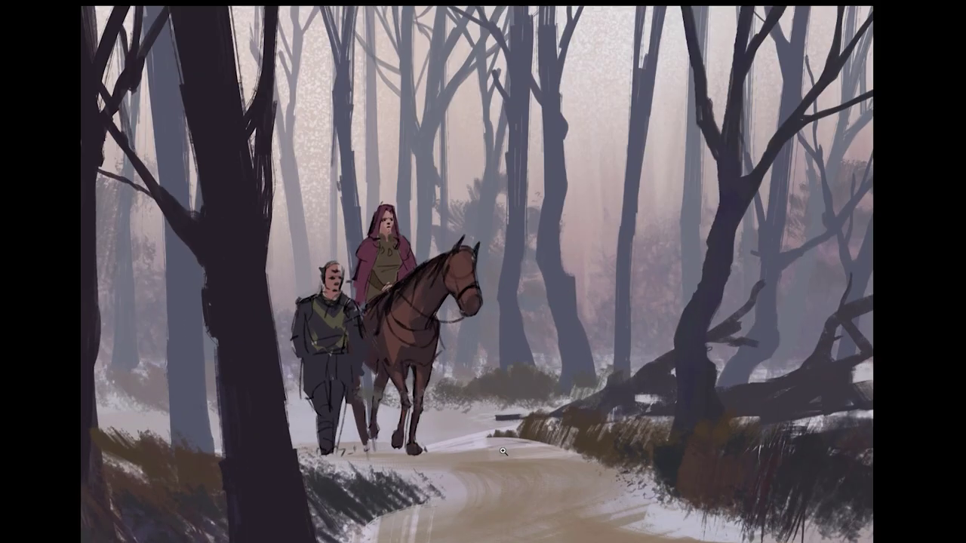
# Paint dark green and brown grass in the near foreground between the large tree's base and the sandy path
pyautogui.moveTo(385, 529)
pyautogui.mouseDown()
pyautogui.moveTo(483, 521)
pyautogui.moveTo(422, 536)
pyautogui.moveTo(463, 524)
pyautogui.moveTo(574, 532)
pyautogui.mouseUp()
pyautogui.moveTo(334, 528)
pyautogui.mouseDown()
pyautogui.moveTo(317, 532)
pyautogui.moveTo(453, 513)
pyautogui.mouseUp()
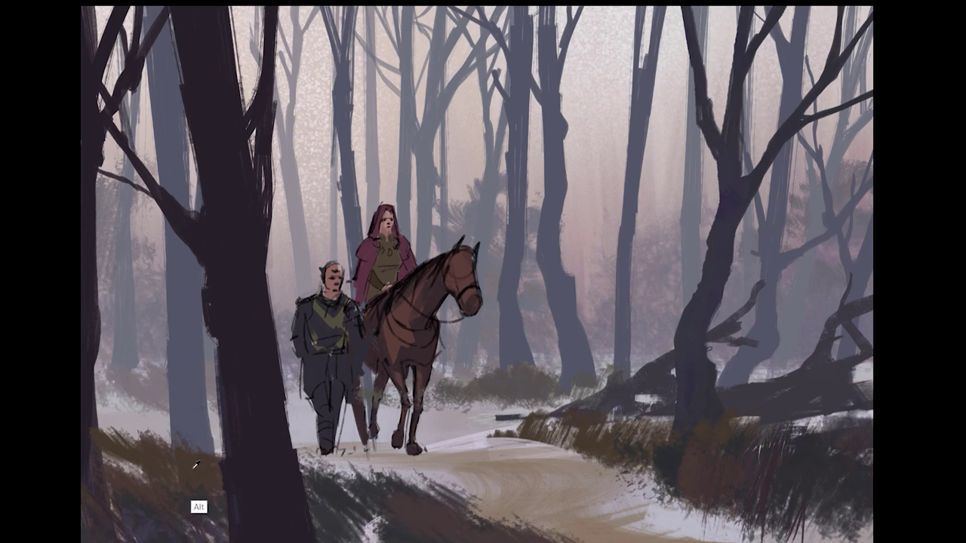
pyautogui.moveTo(362, 536); pyautogui.dragTo(441, 494)
pyautogui.moveTo(505, 528); pyautogui.dragTo(569, 502)
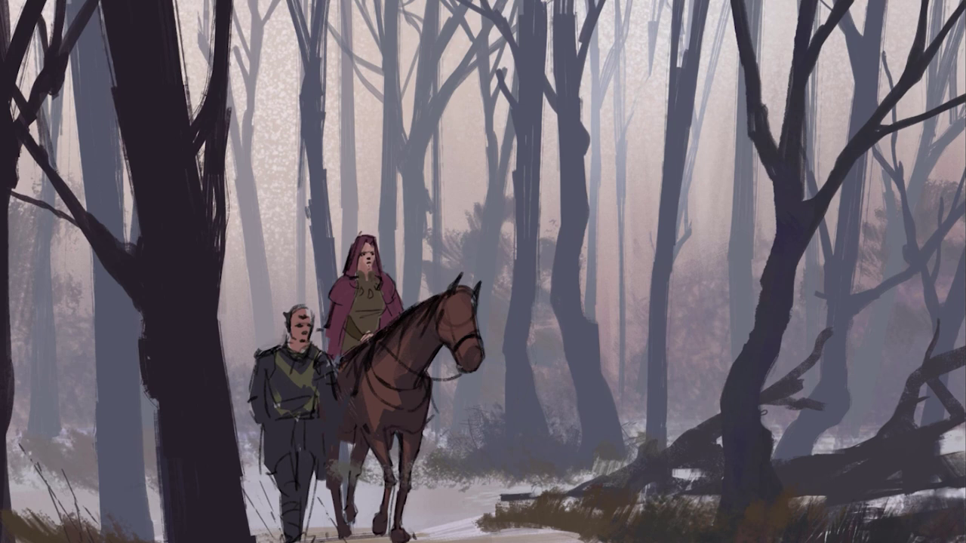
# Lay a pale speckled mist texture over the upper parts of the background tree trunks
pyautogui.moveTo(453, 30)
pyautogui.mouseDown()
pyautogui.moveTo(384, 27)
pyautogui.moveTo(317, 49)
pyautogui.moveTo(452, 68)
pyautogui.mouseUp()
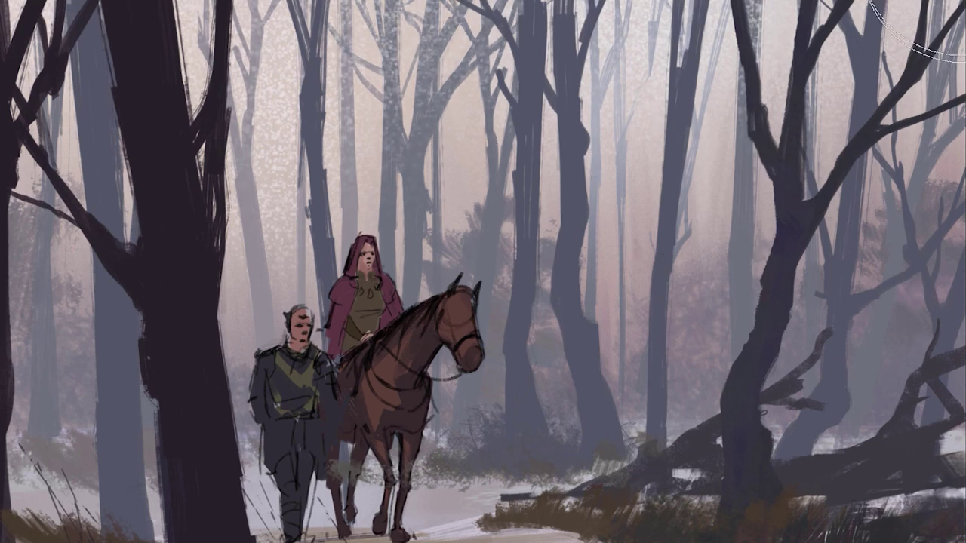
pyautogui.press('ctrl')
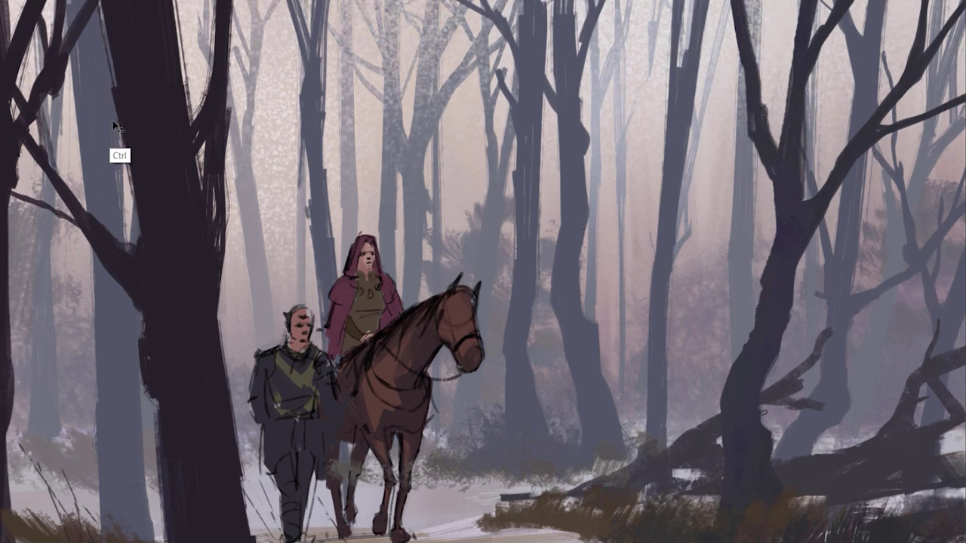
pyautogui.moveTo(115, 128)
pyautogui.mouseDown()
pyautogui.moveTo(98, 45)
pyautogui.moveTo(83, 151)
pyautogui.moveTo(91, 60)
pyautogui.mouseUp()
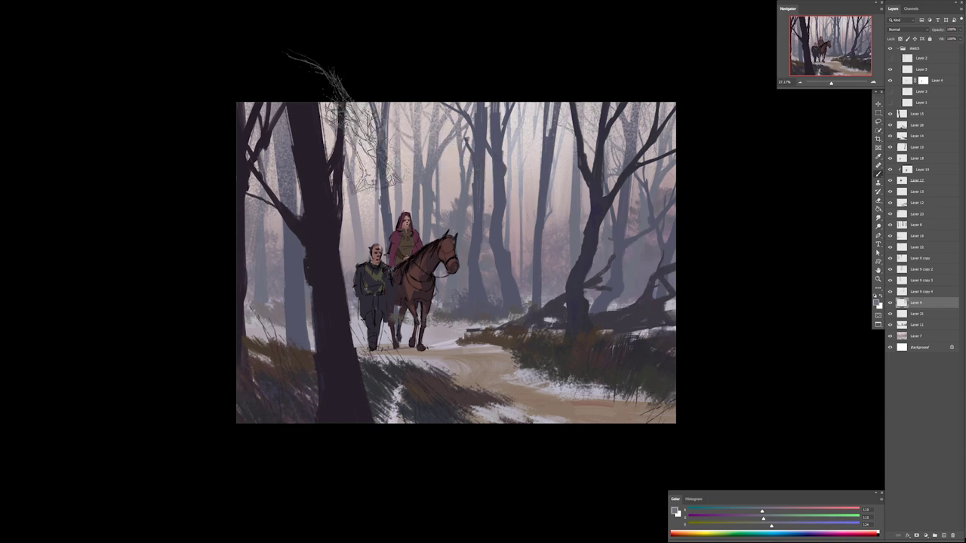
# Choose another brush and refine the characters, adding dark shoulder pieces to the rider and a dark harness strap to the horse
pyautogui.rightClick(370, 213)
pyautogui.doubleClick(412, 276)
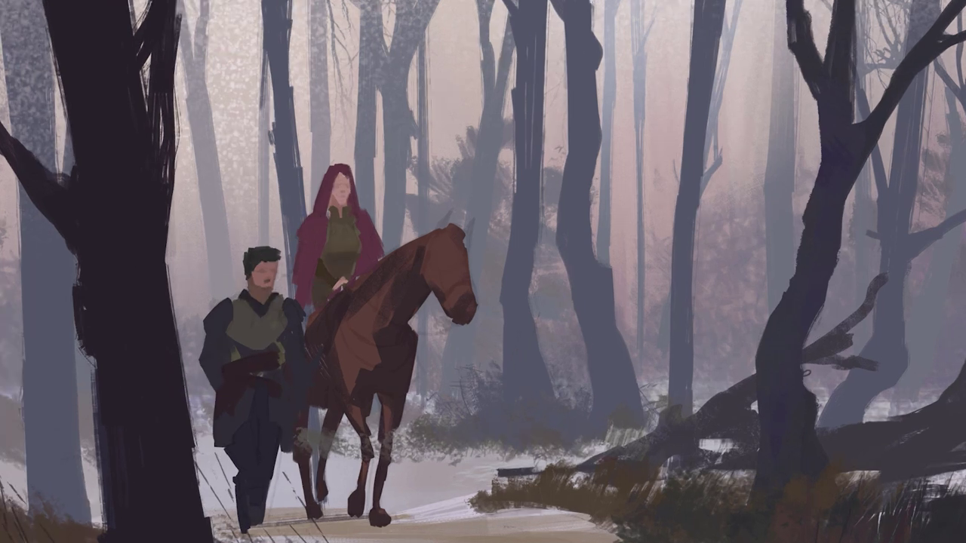
pyautogui.moveTo(302, 233)
pyautogui.mouseDown()
pyautogui.moveTo(319, 249)
pyautogui.moveTo(362, 218)
pyautogui.mouseUp()
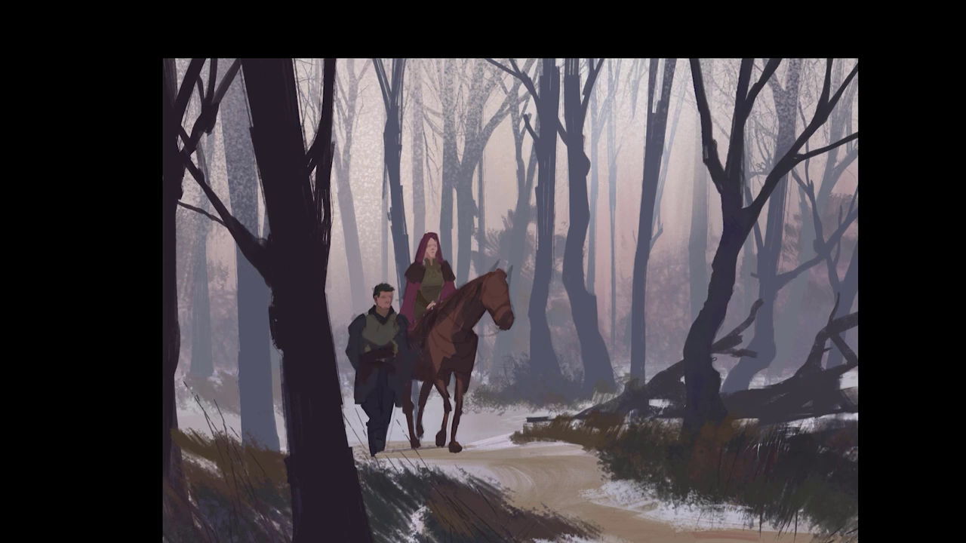
pyautogui.hotkey('ctrl', '+')
pyautogui.moveTo(382, 394)
pyautogui.mouseDown()
pyautogui.moveTo(399, 421)
pyautogui.moveTo(393, 414)
pyautogui.moveTo(435, 435)
pyautogui.mouseUp()
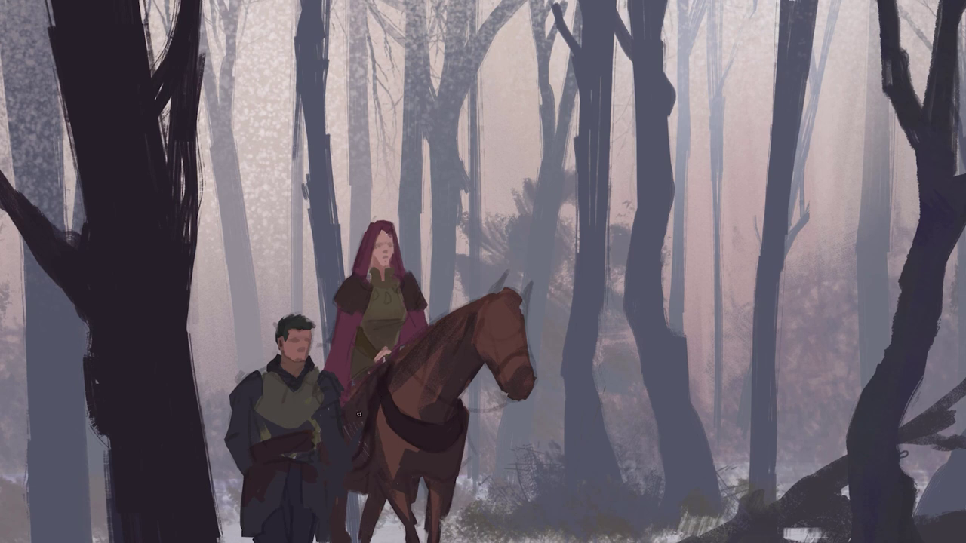
pyautogui.keyDown('alt'); pyautogui.click(502, 313); pyautogui.keyUp('alt')
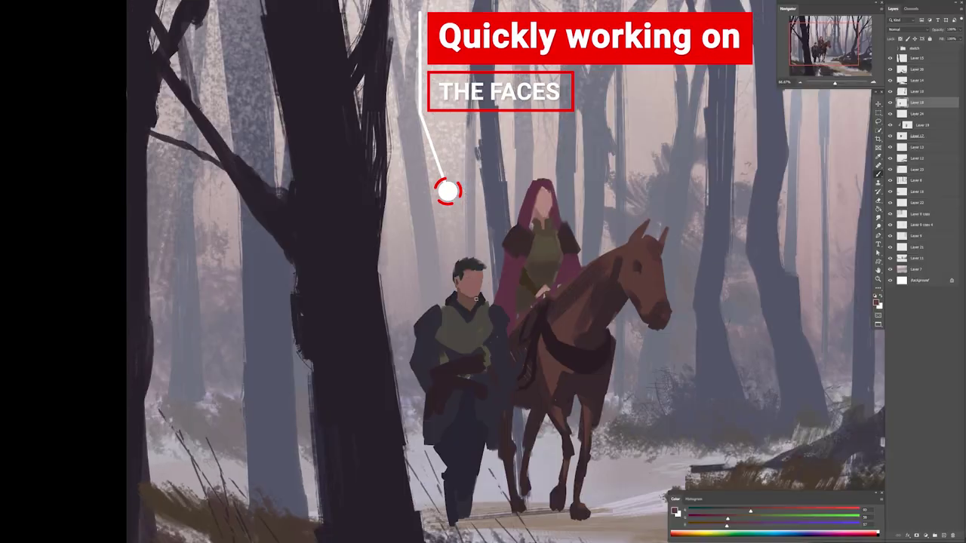
# Paint the standing man's facial features in darker and lighter skin tones sampled from his face
pyautogui.scroll(2, 388, 338)
pyautogui.moveTo(466, 276); pyautogui.dragTo(479, 289)
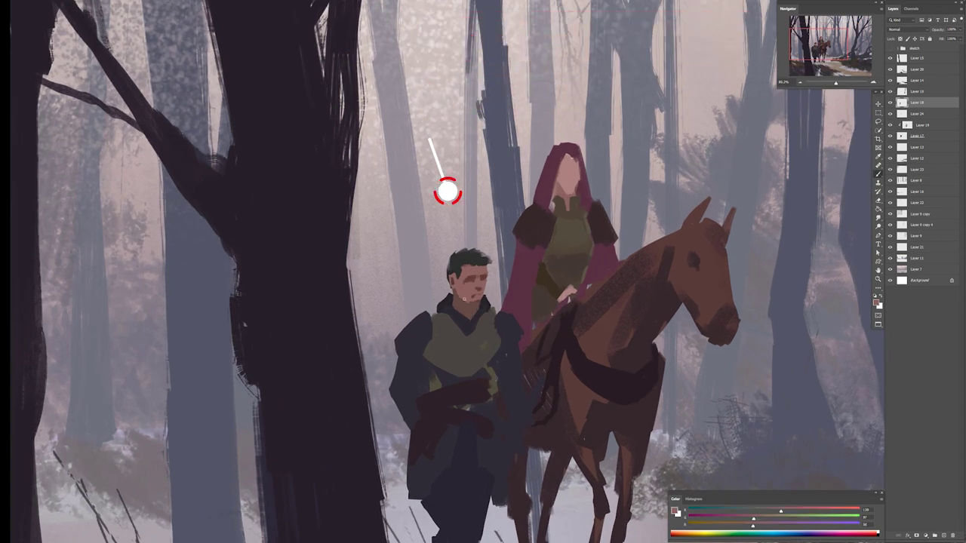
pyautogui.press('b')
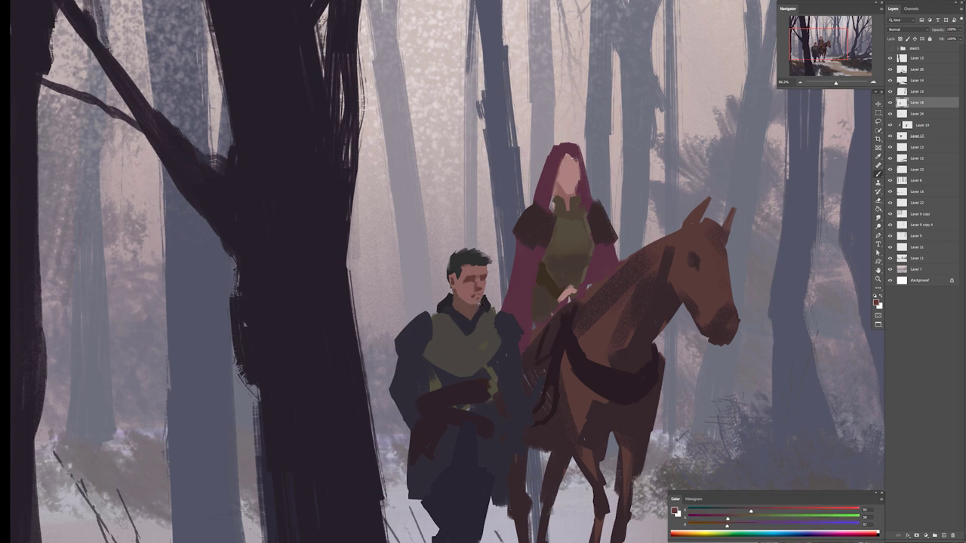
pyautogui.keyDown('alt'); pyautogui.click(480, 292); pyautogui.keyUp('alt')
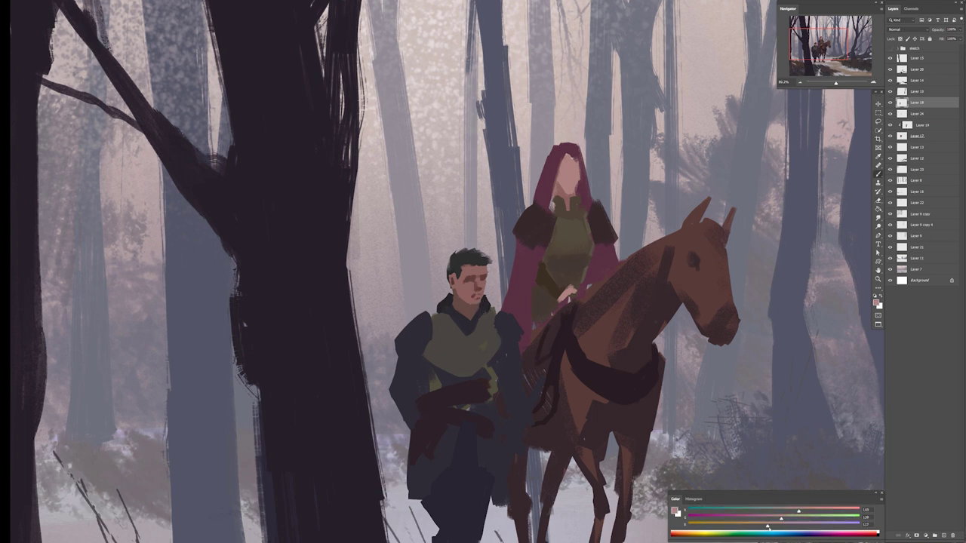
# Paint the hooded rider's facial features and dark hair on the layer above her flat colours
pyautogui.scroll(2, 468, 332)
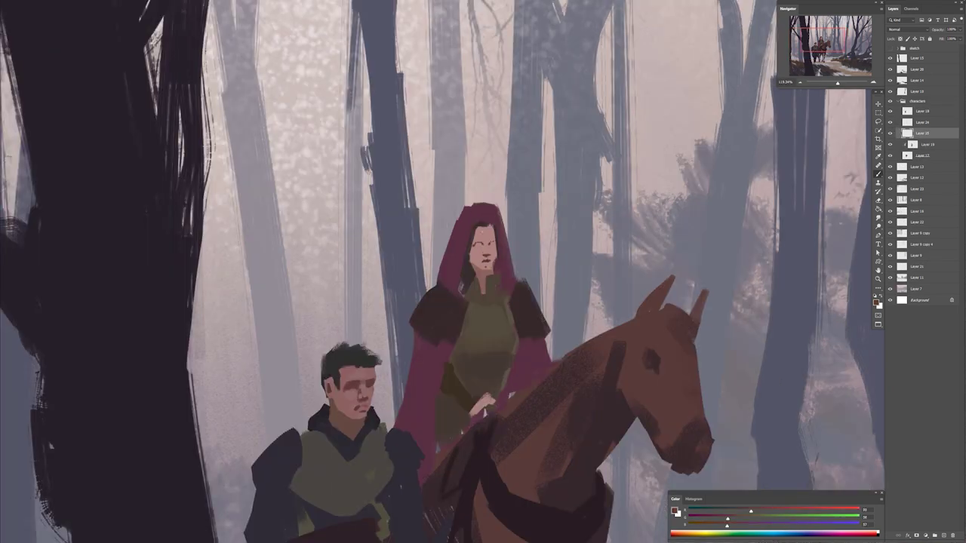
pyautogui.moveTo(480, 242); pyautogui.dragTo(483, 268)
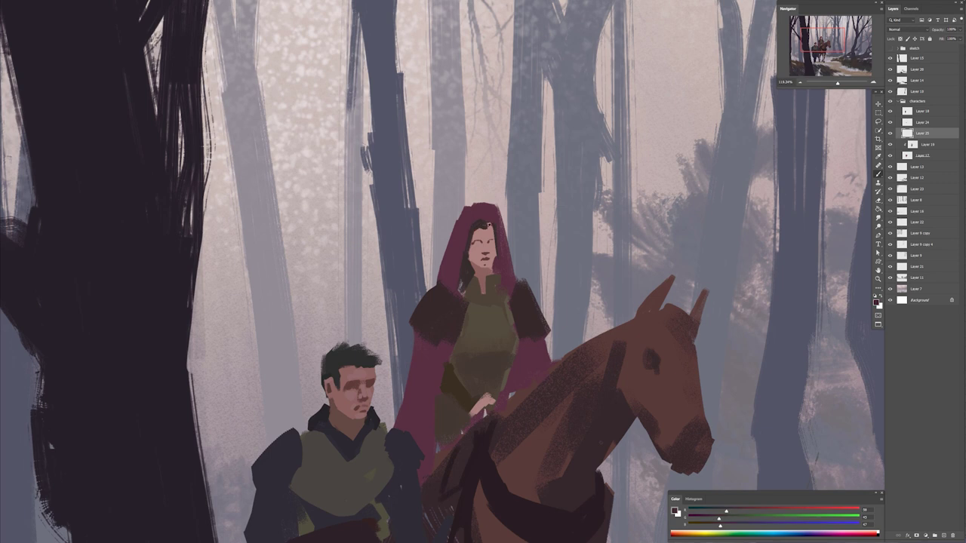
pyautogui.keyDown('alt'); pyautogui.click(477, 270); pyautogui.keyUp('alt')
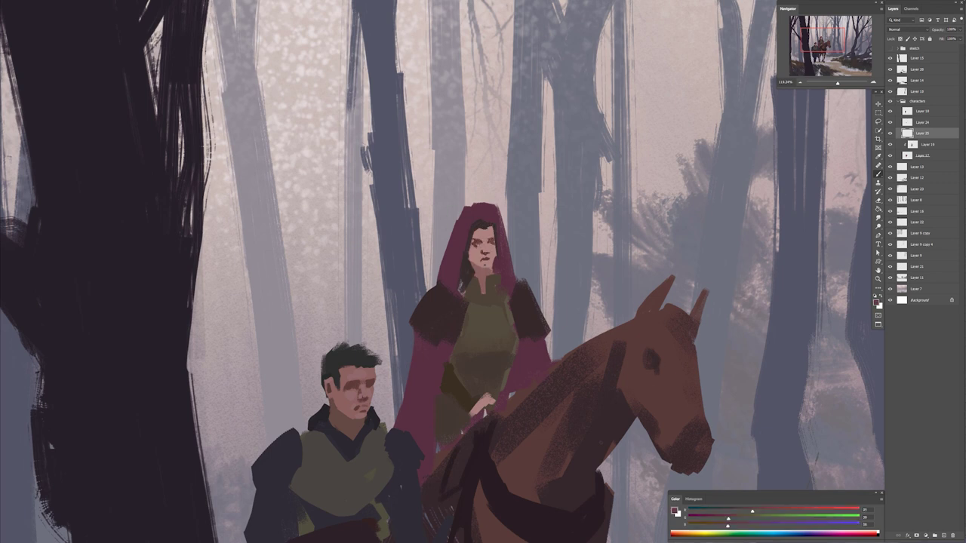
# Select the layer with the rider's hood and erase along its upper edge to trim the shape
pyautogui.press('x')
pyautogui.keyDown('alt'); pyautogui.click(518, 222); pyautogui.keyUp('alt')
pyautogui.keyDown('ctrl'); pyautogui.click(483, 211); pyautogui.keyUp('ctrl')
pyautogui.press('e')
pyautogui.moveTo(454, 230)
pyautogui.mouseDown()
pyautogui.moveTo(464, 208)
pyautogui.moveTo(505, 206)
pyautogui.mouseUp()
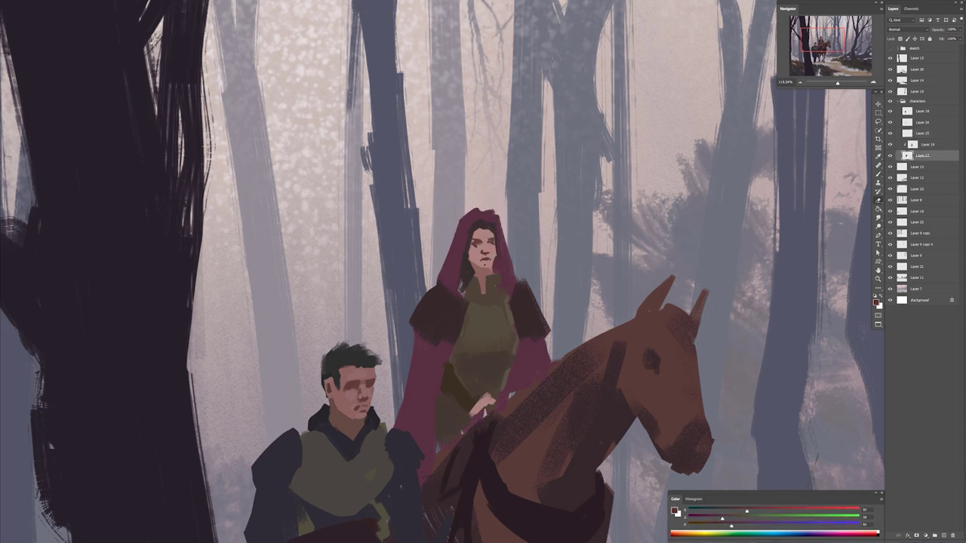
# Select the rider's detail layer and refine her face, neck, hood edge and green collar with a brush and sampled colours
pyautogui.press('b')
pyautogui.keyDown('ctrl'); pyautogui.click(490, 241); pyautogui.keyUp('ctrl')
pyautogui.scroll(-5, 500, 242)
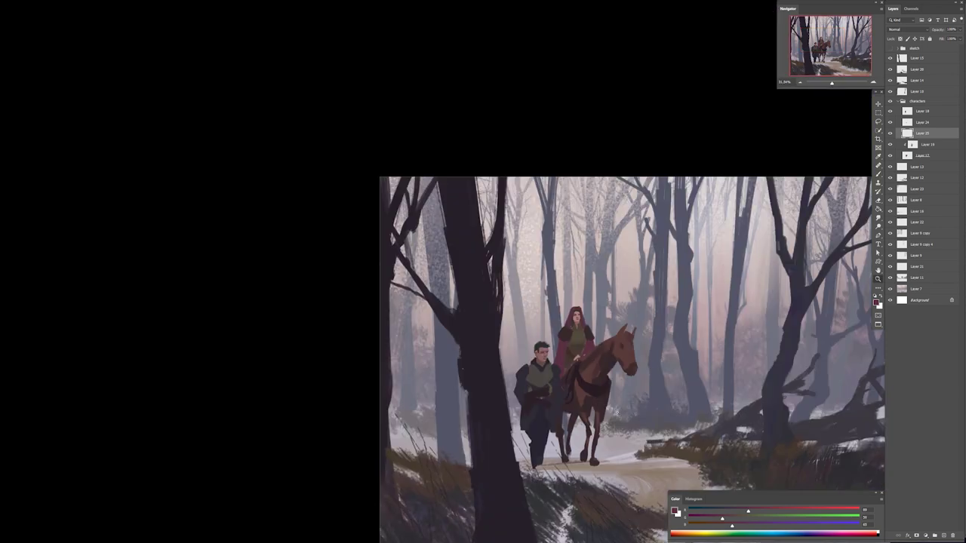
pyautogui.scroll(6, 453, 235)
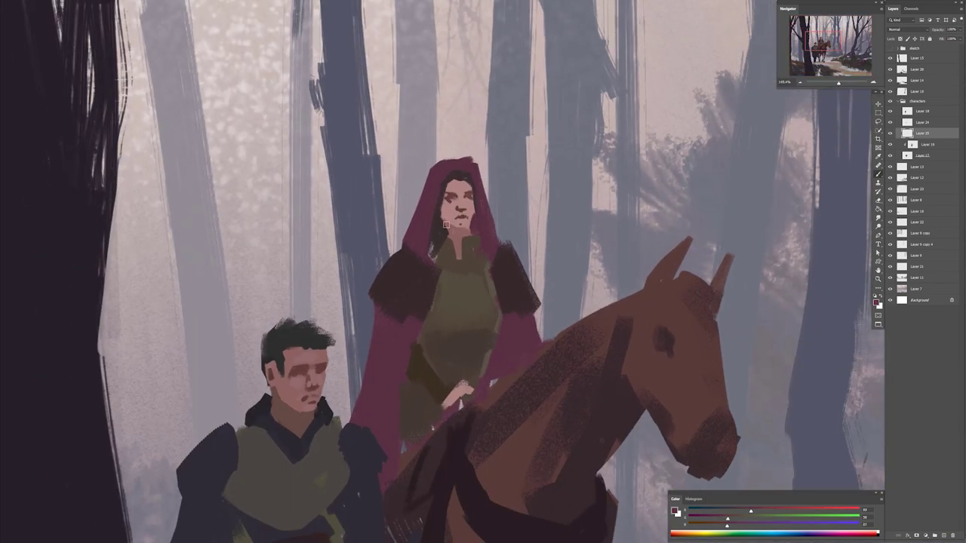
pyautogui.scroll(-3, 446, 224)
pyautogui.scroll(5, 388, 302)
pyautogui.keyDown('alt'); pyautogui.click(390, 300); pyautogui.keyUp('alt')
pyautogui.moveTo(419, 316); pyautogui.dragTo(433, 348)
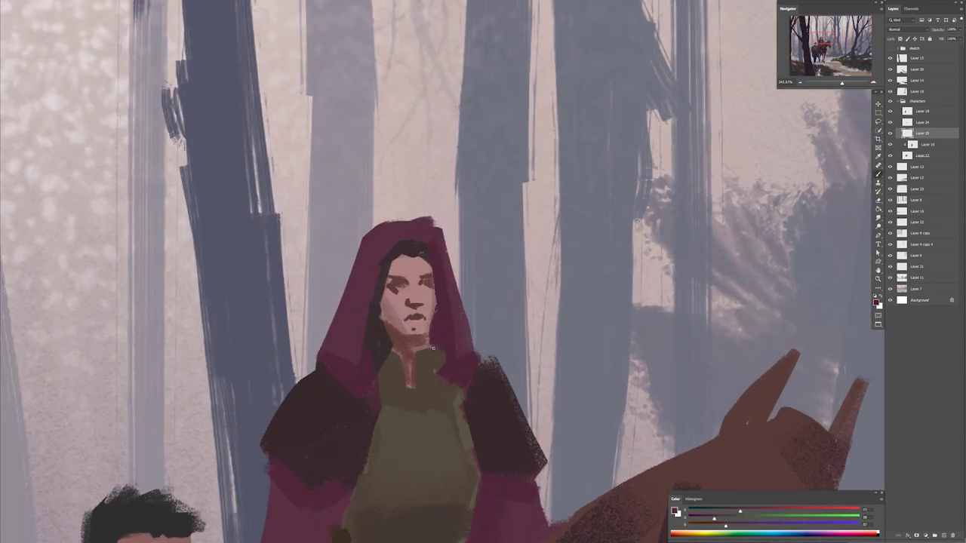
pyautogui.keyDown('alt'); pyautogui.click(433, 330); pyautogui.keyUp('alt')
pyautogui.keyDown('alt'); pyautogui.click(400, 340); pyautogui.keyUp('alt')
pyautogui.scroll(-2, 423, 332)
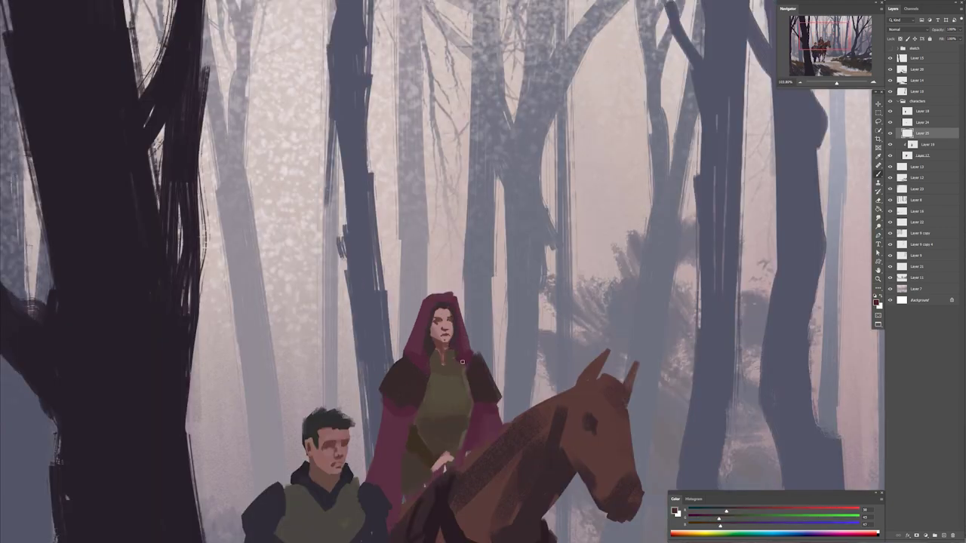
# Merge the characters' clipped shading layer with its base layer, and merge the detail layer above into the result
pyautogui.hotkey('ctrl', '0')
pyautogui.scroll(4, 426, 325)
pyautogui.keyDown('alt'); pyautogui.click(429, 293); pyautogui.keyUp('alt')
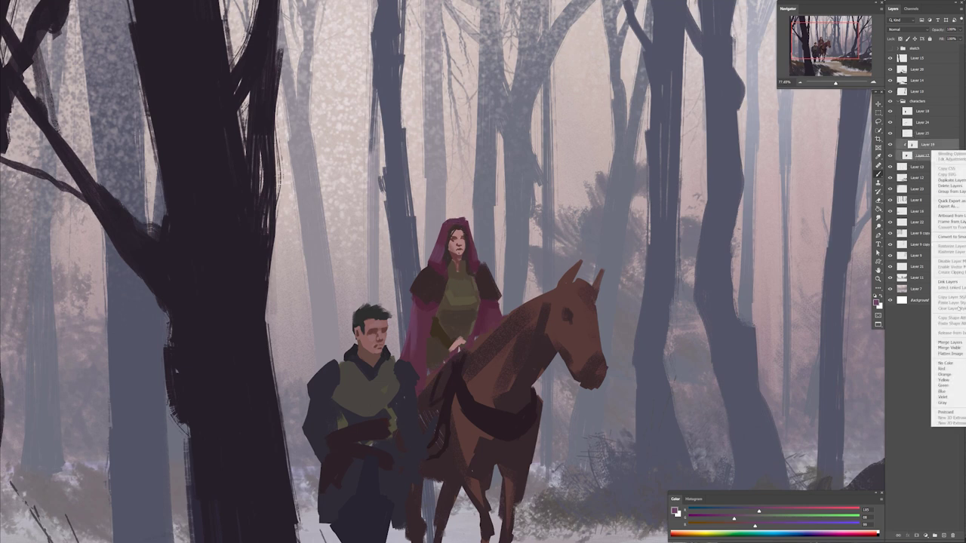
pyautogui.hotkey('ctrl', 'e')
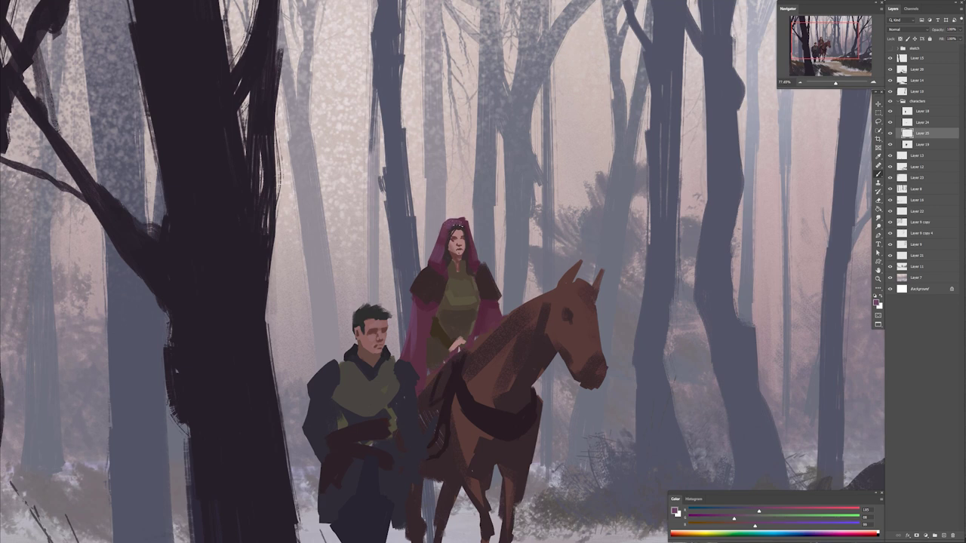
pyautogui.hotkey('ctrl', 'e')
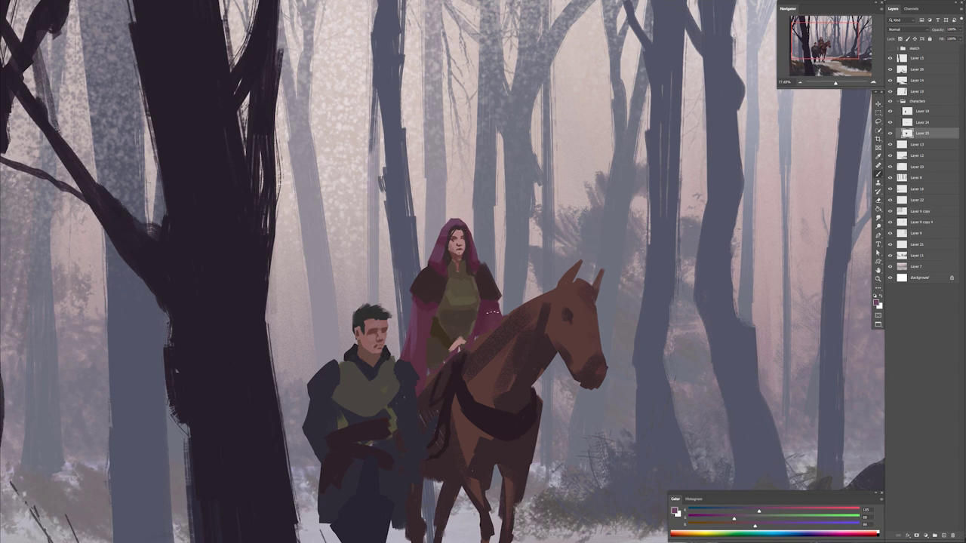
# Shade the rider's cloak in sampled purple and add a pale pendant necklace across her chest on a new layer
pyautogui.keyDown('alt'); pyautogui.click(433, 324); pyautogui.keyUp('alt')
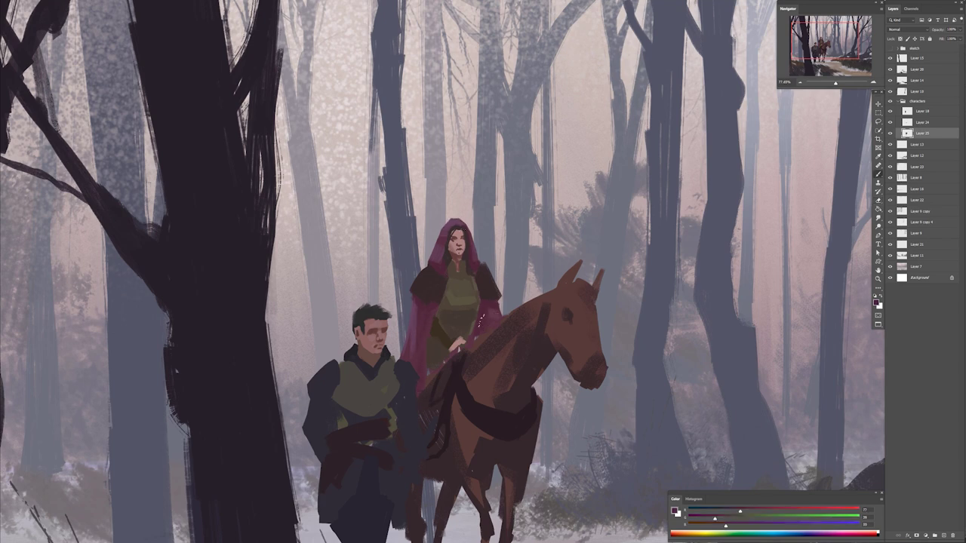
pyautogui.keyDown('alt'); pyautogui.scroll(1, 715, 483); pyautogui.keyUp('alt')
pyautogui.hotkey('ctrl', 'shift', 'alt', 'n')
pyautogui.press('l')
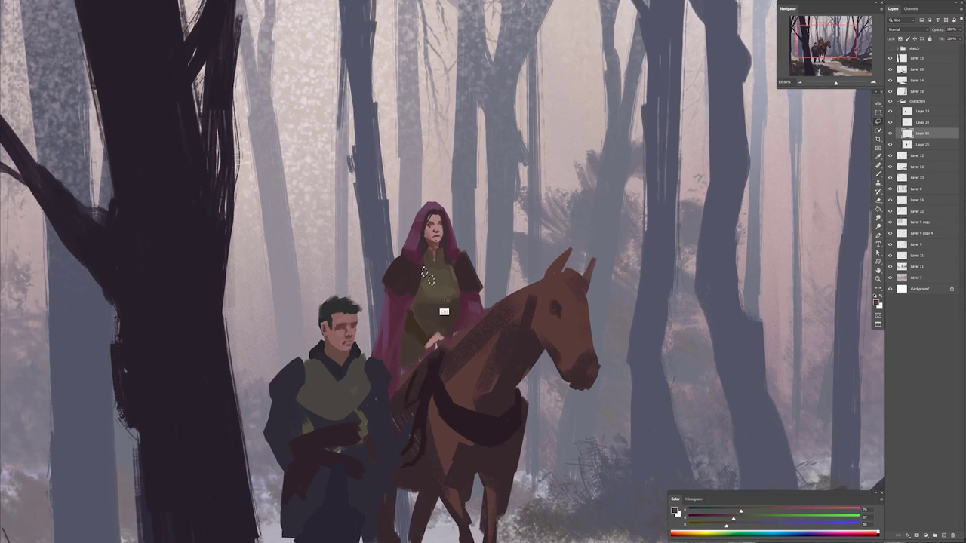
pyautogui.hotkey('alt', 'BackSpace')
pyautogui.scroll(-3, 501, 352)
pyautogui.press('x')
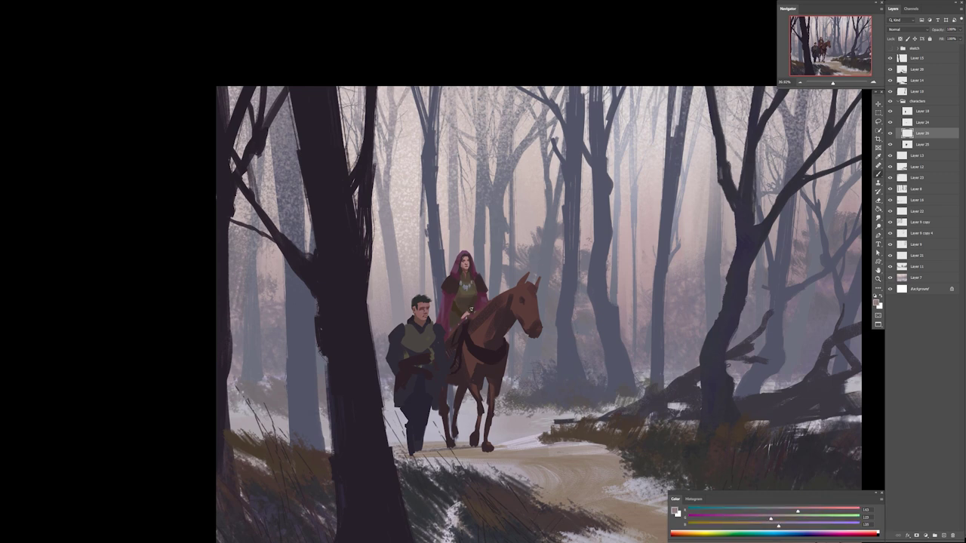
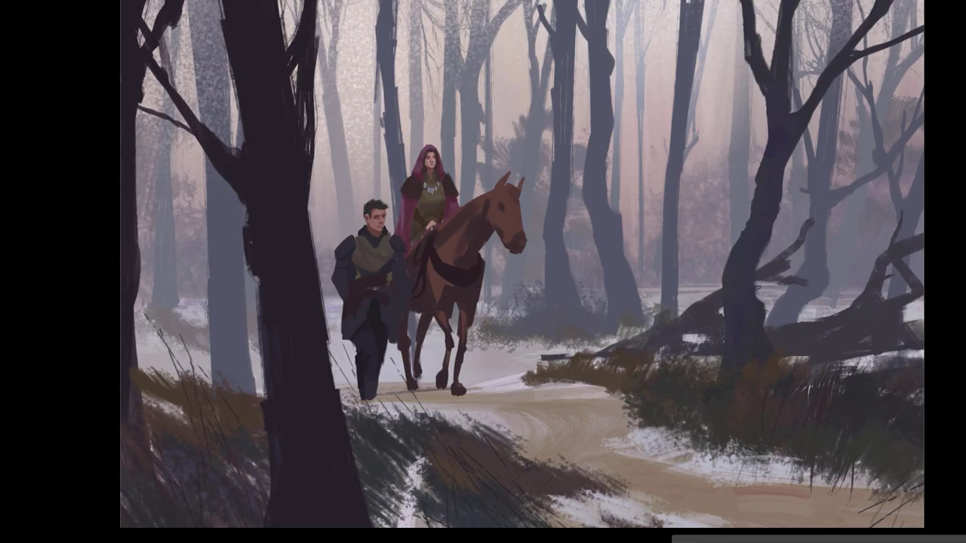
# Sample skin tones from the walking man and paint his bare lowered hand beside his coat on a new layer
pyautogui.rightClick(410, 469)
pyautogui.press('Escape')
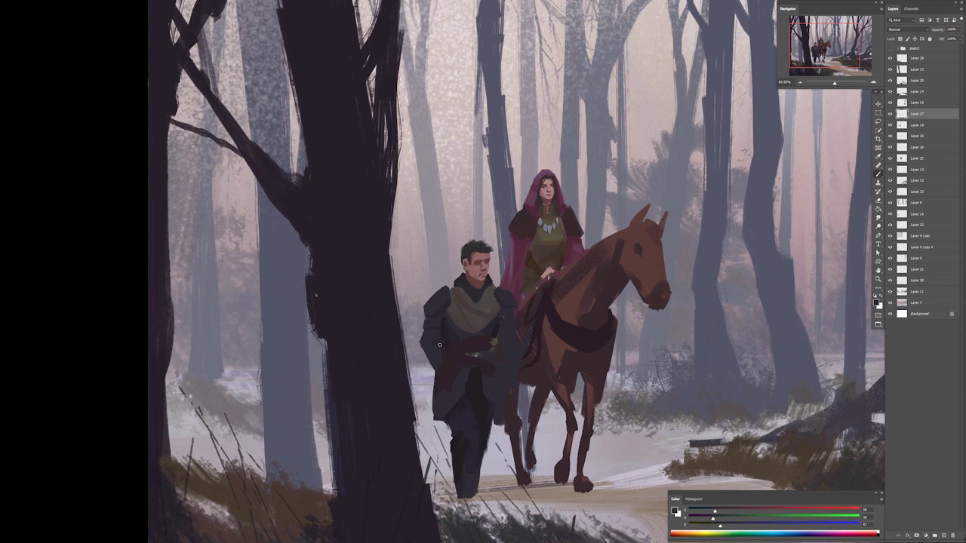
pyautogui.keyDown('alt'); pyautogui.click(473, 285); pyautogui.keyUp('alt')
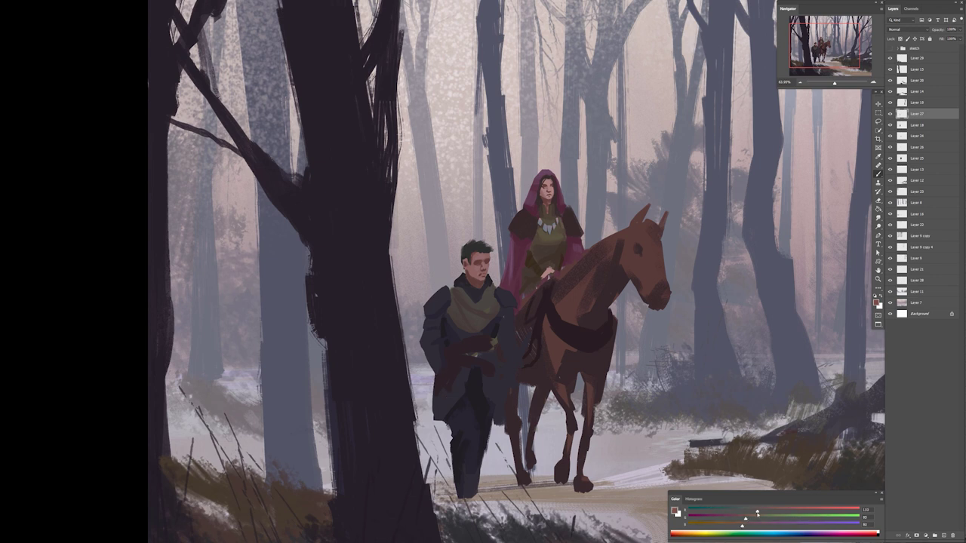
pyautogui.keyDown('alt'); pyautogui.click(470, 285); pyautogui.keyUp('alt')
pyautogui.hotkey('ctrl', 'shift', 'alt', 'n')
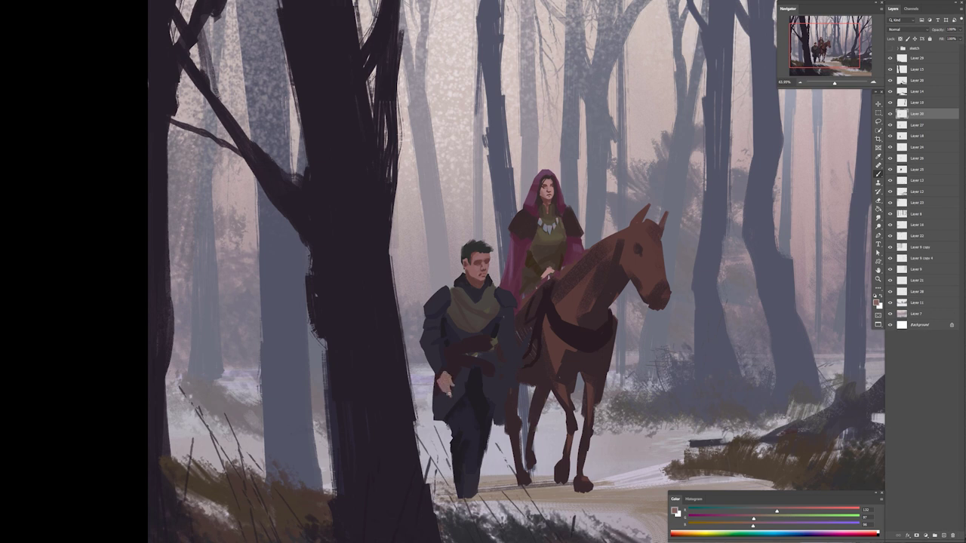
# Refine the man's sleeve cuff, dark red belt and fingers with dark and skin colours sampled from the figure
pyautogui.keyDown('alt'); pyautogui.click(441, 377); pyautogui.keyUp('alt')
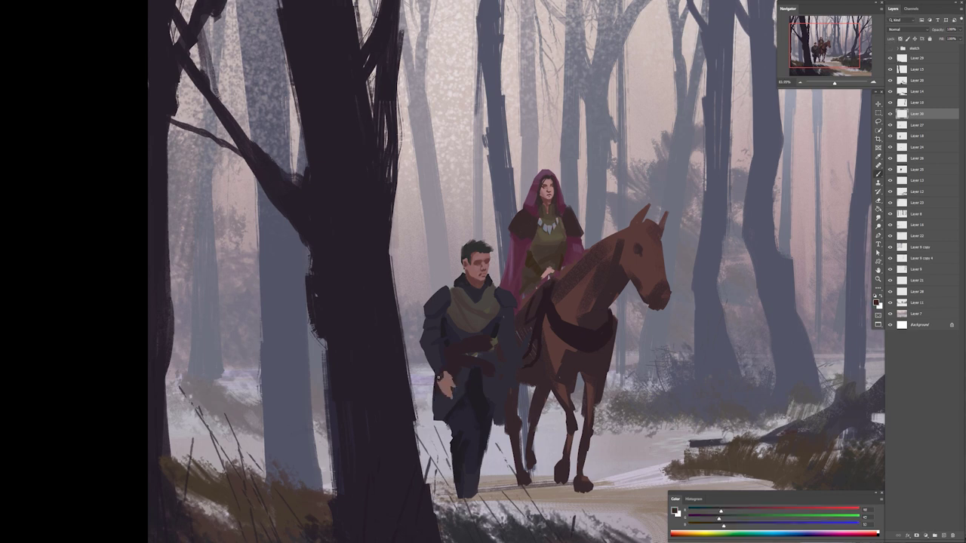
pyautogui.keyDown('alt'); pyautogui.click(469, 294); pyautogui.keyUp('alt')
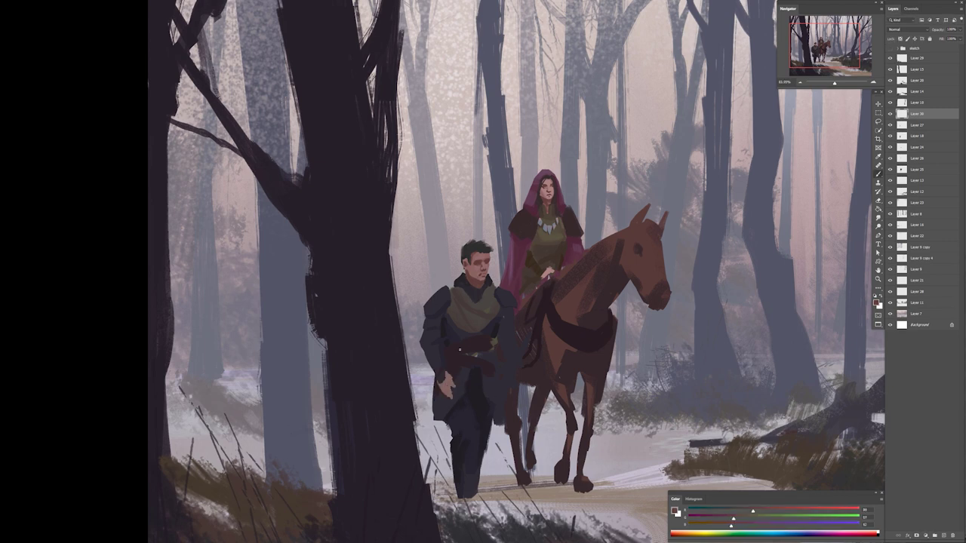
pyautogui.keyDown('alt'); pyautogui.click(462, 465); pyautogui.keyUp('alt')
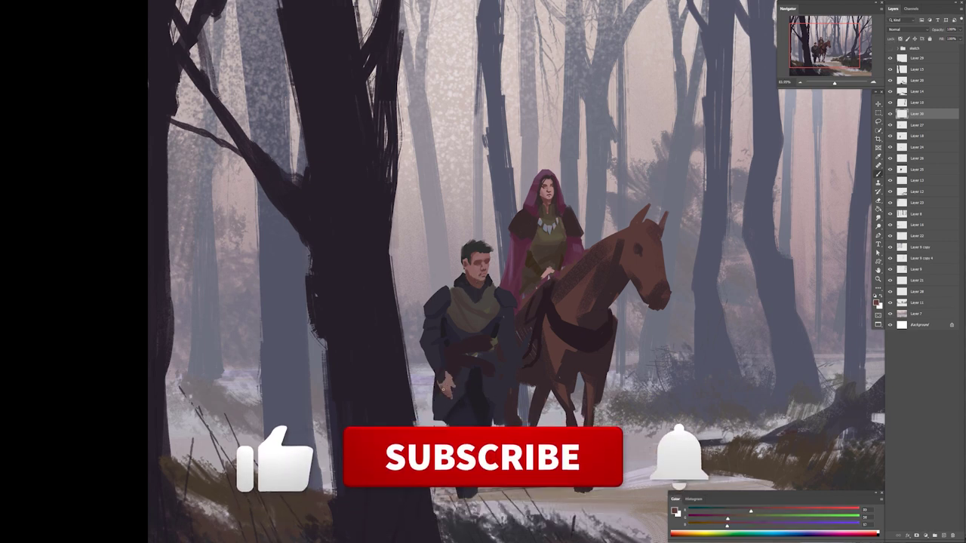
pyautogui.keyDown('alt'); pyautogui.click(445, 377); pyautogui.keyUp('alt')
pyautogui.keyDown('alt'); pyautogui.click(456, 358); pyautogui.keyUp('alt')
pyautogui.scroll(-1, 587, 406)
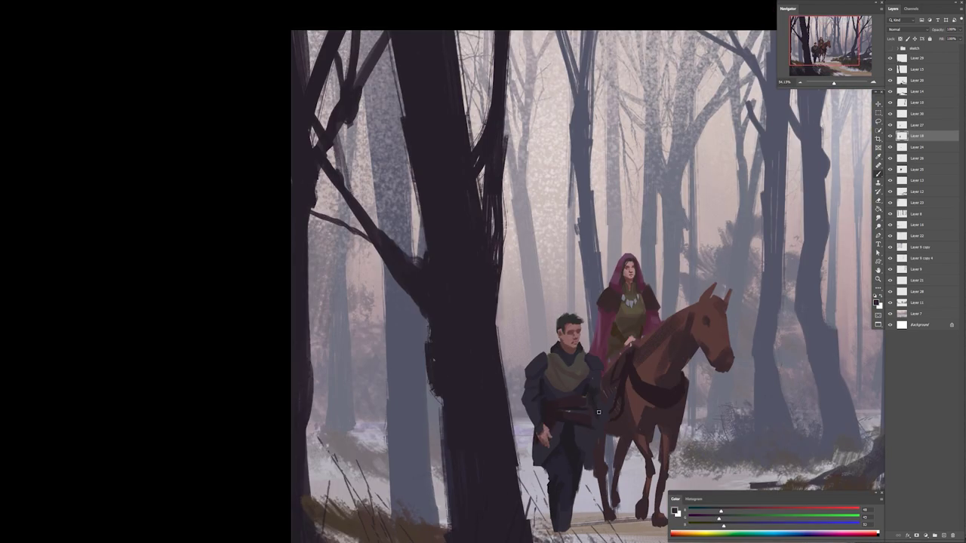
# Paint the man's other hand next to the horse and refine his sleeve, coat and trousers with sampled colours
pyautogui.press('b')
pyautogui.moveTo(601, 427); pyautogui.dragTo(607, 417)
pyautogui.keyDown('alt'); pyautogui.click(595, 402); pyautogui.keyUp('alt')
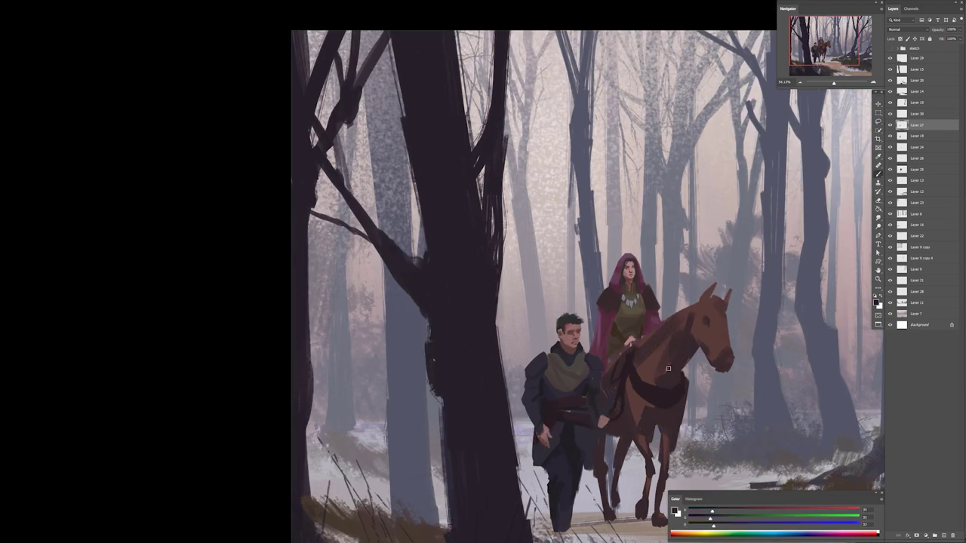
pyautogui.keyDown('alt'); pyautogui.click(590, 400); pyautogui.keyUp('alt')
pyautogui.keyDown('alt'); pyautogui.click(537, 374); pyautogui.keyUp('alt')
pyautogui.keyDown('alt'); pyautogui.click(539, 454); pyautogui.keyUp('alt')
pyautogui.moveTo(602, 427); pyautogui.dragTo(603, 417)
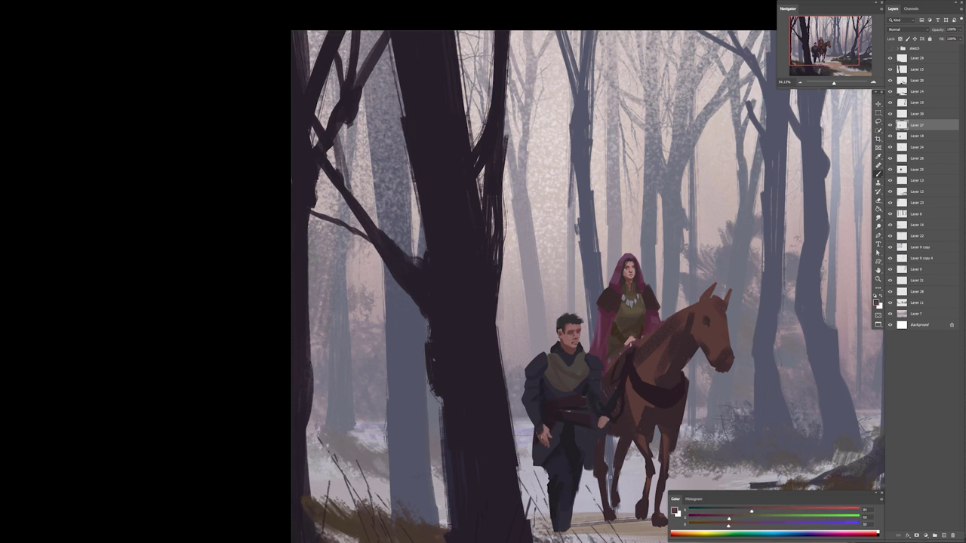
pyautogui.keyDown('alt'); pyautogui.click(560, 474); pyautogui.keyUp('alt')
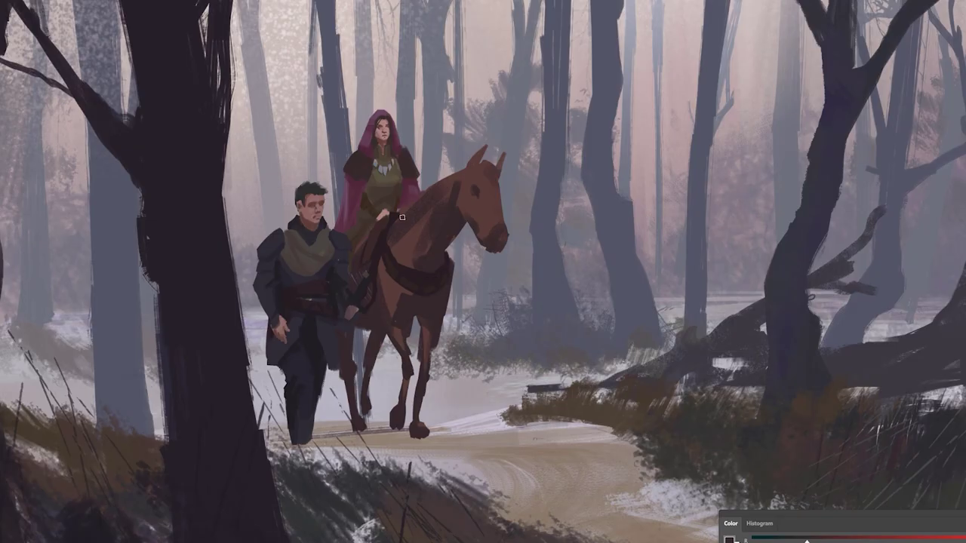
# Paint a dark mane along the horse's neck and forehead, and shade its body and legs with sampled browns
pyautogui.moveTo(402, 219); pyautogui.dragTo(468, 168)
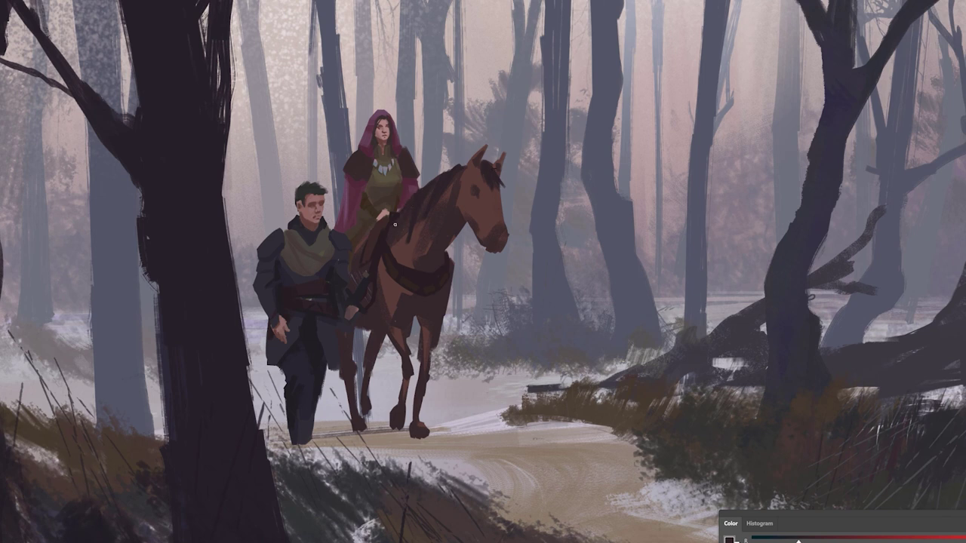
pyautogui.keyDown('alt'); pyautogui.click(394, 301); pyautogui.keyUp('alt')
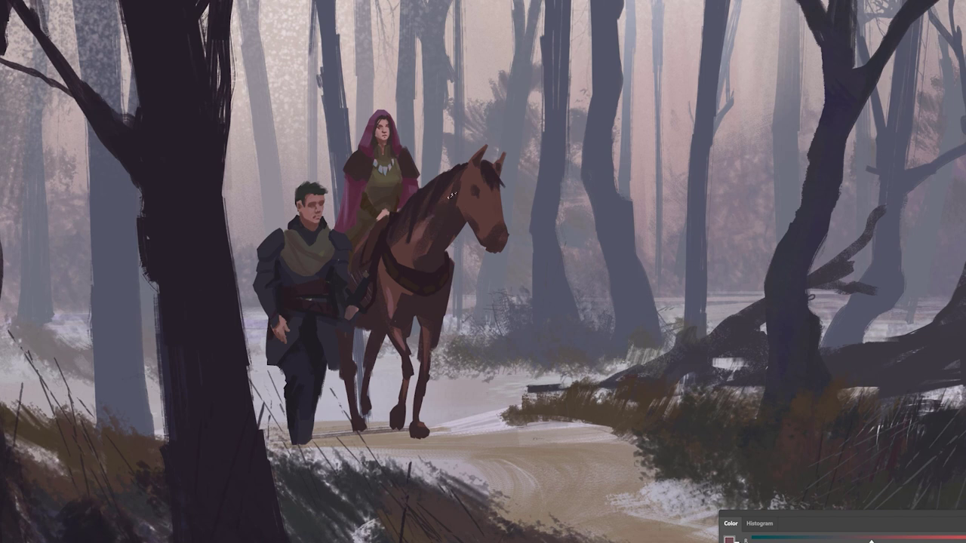
pyautogui.keyDown('alt'); pyautogui.click(397, 315); pyautogui.keyUp('alt')
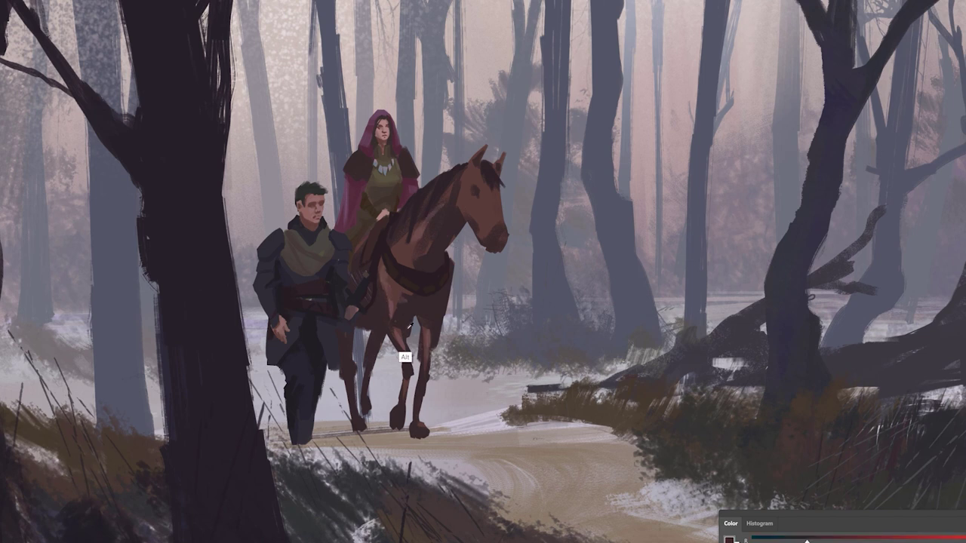
pyautogui.keyDown('alt'); pyautogui.click(407, 354); pyautogui.keyUp('alt')
pyautogui.keyDown('alt'); pyautogui.click(370, 356); pyautogui.keyUp('alt')
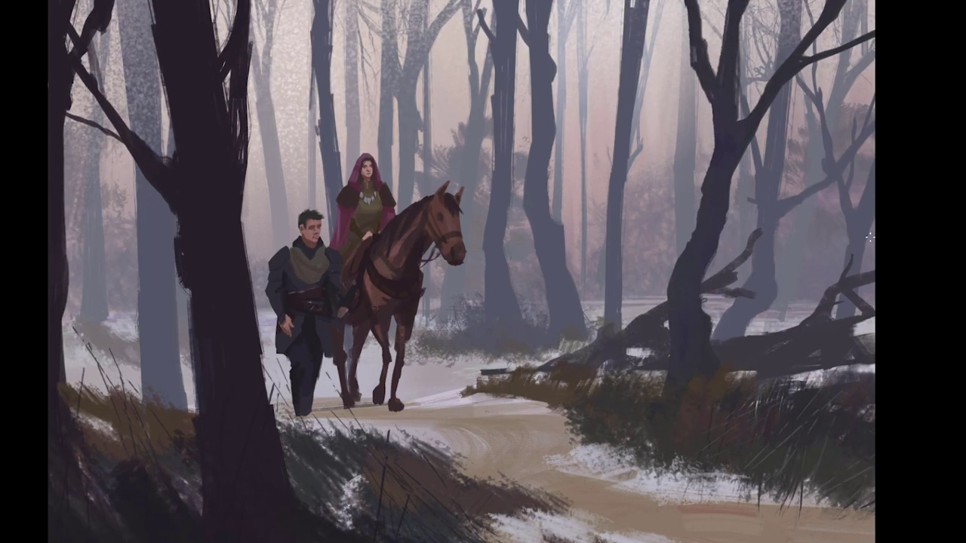
# Sample the snow colour and paint snow along the upper sides of the fallen trunk and its branches
pyautogui.keyDown('alt'); pyautogui.click(745, 357); pyautogui.keyUp('alt')
pyautogui.moveTo(781, 338)
pyautogui.mouseDown()
pyautogui.moveTo(815, 320)
pyautogui.moveTo(852, 276)
pyautogui.mouseUp()
pyautogui.moveTo(729, 362); pyautogui.dragTo(858, 315)
pyautogui.moveTo(788, 337); pyautogui.dragTo(706, 360)
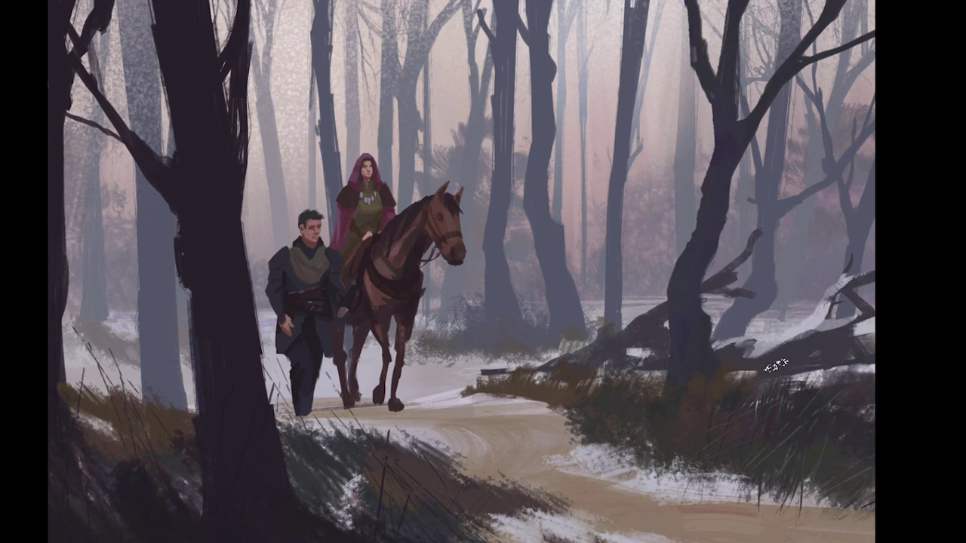
pyautogui.moveTo(837, 349); pyautogui.dragTo(773, 340)
pyautogui.moveTo(610, 337)
pyautogui.mouseDown()
pyautogui.moveTo(648, 336)
pyautogui.moveTo(774, 231)
pyautogui.mouseUp()
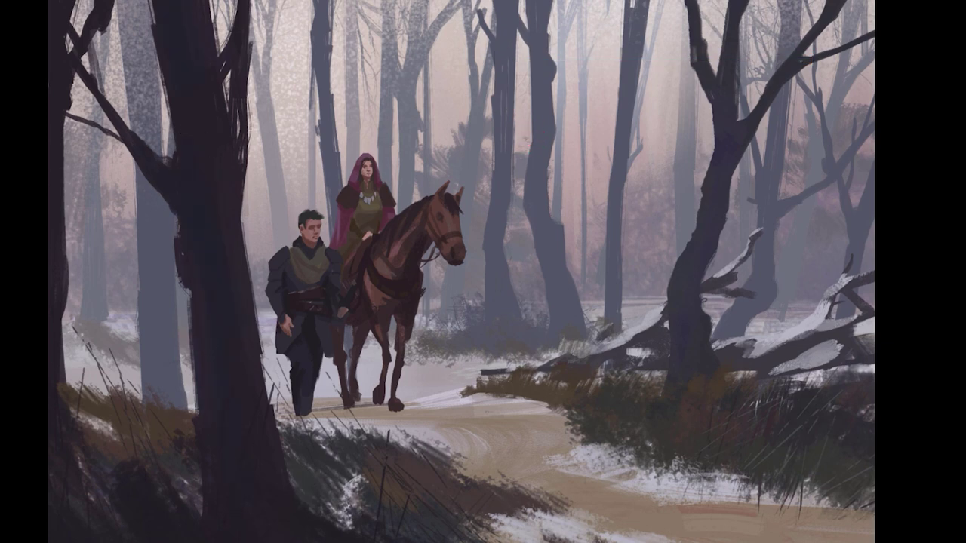
# Choose a bare-tree stamp brush and add faint thin trees and branches among the distant trunks
pyautogui.press('alt')
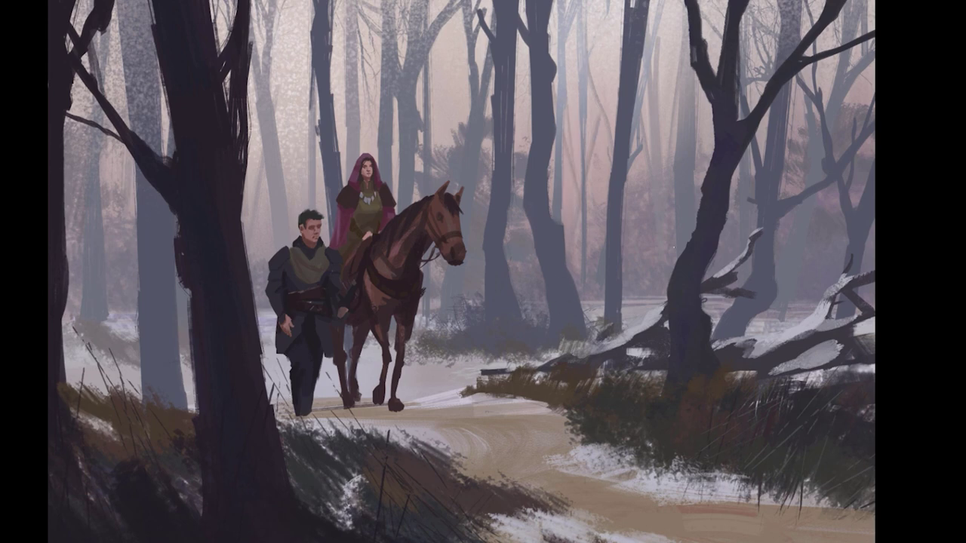
pyautogui.rightClick(613, 260)
pyautogui.scroll(1, 805, 442)
pyautogui.press('Return')
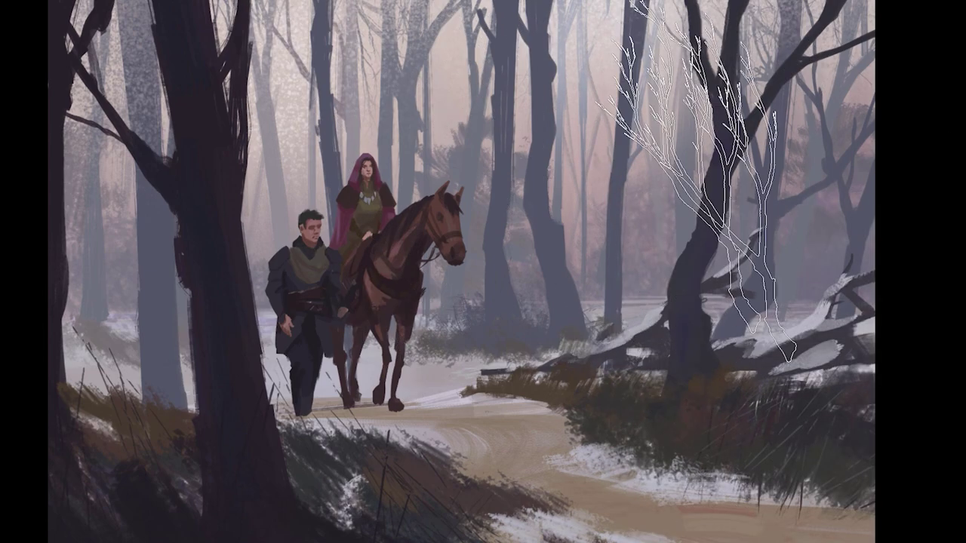
# Switch to a foliage brush and stamp dark leaf clumps on the crowns of the mid-ground trees behind the horse
pyautogui.rightClick(819, 276)
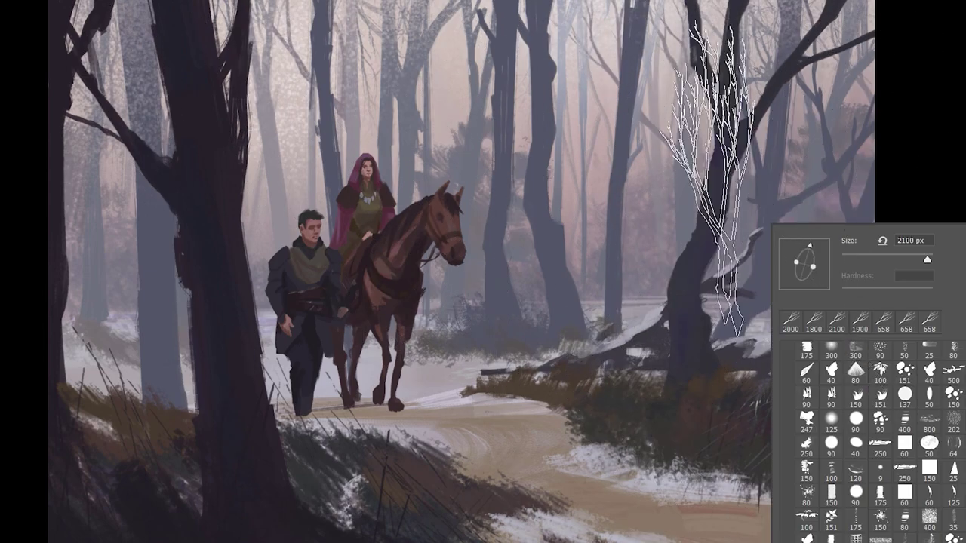
pyautogui.press('Return')
pyautogui.hotkey('ctrl', '-')
pyautogui.click(615, 83)
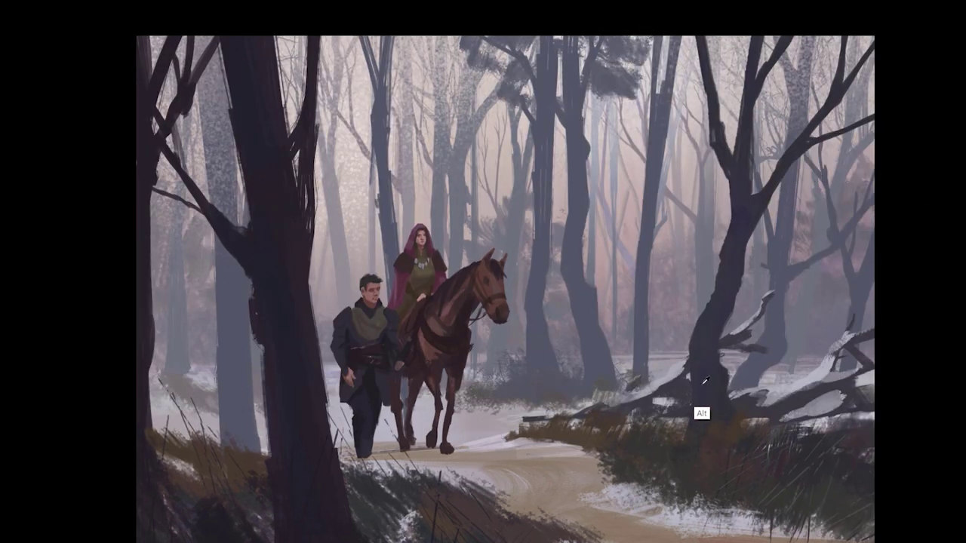
# Stamp dark foliage clumps on the upper branches of the large tree above the fallen trunk
pyautogui.click(829, 79)
pyautogui.click(827, 54)
pyautogui.keyDown('alt'); pyautogui.click(836, 93); pyautogui.keyUp('alt')
pyautogui.click(698, 86)
pyautogui.click(709, 52)
pyautogui.click(679, 69)
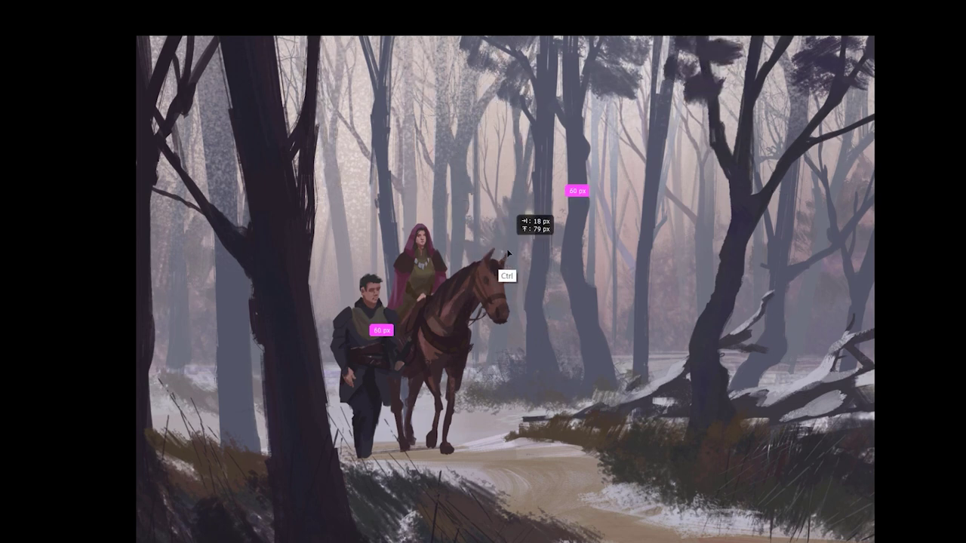
# Stamp softer, lighter foliage clumps on the distant trees above and behind the rider
pyautogui.click(480, 140)
pyautogui.click(493, 114)
pyautogui.click(489, 78)
pyautogui.click(508, 66)
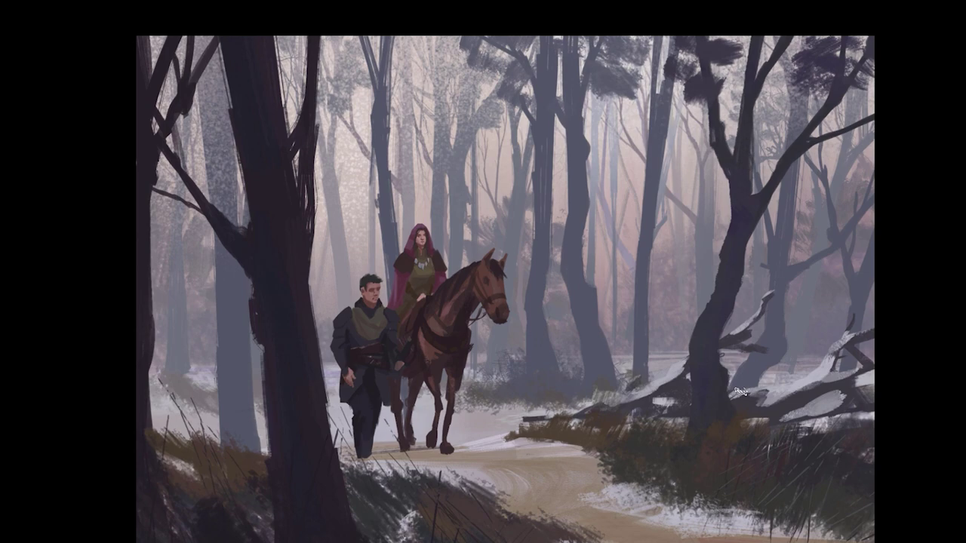
# Apply a Color Balance adjustment to the painting and choose a brush to shade the tree trunks
pyautogui.hotkey('ctrl', 'b')
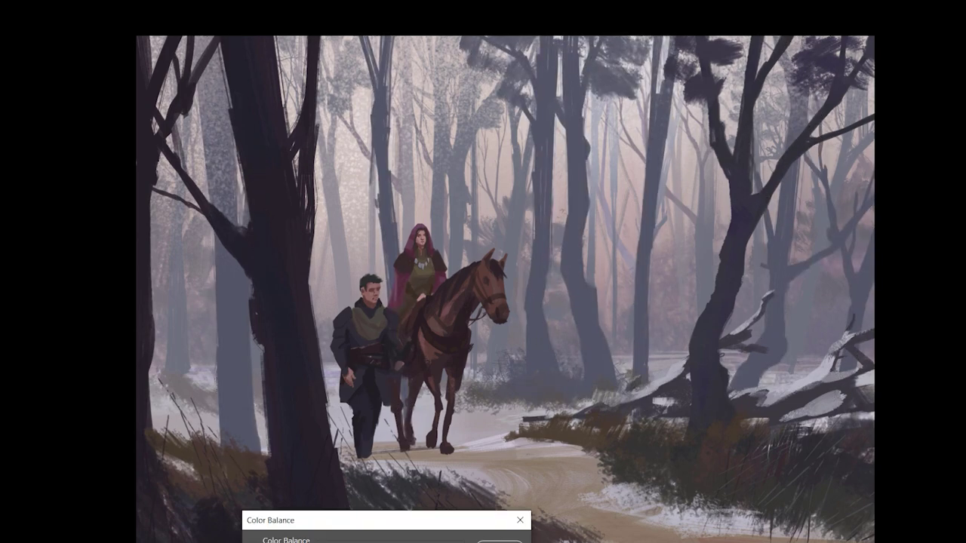
pyautogui.press('Return')
pyautogui.rightClick(604, 403)
pyautogui.press('Escape')
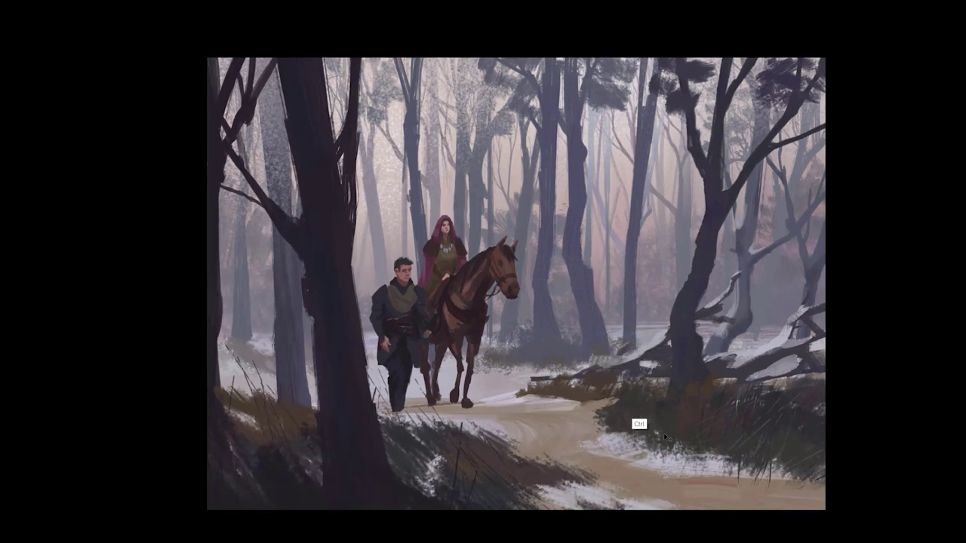
# Select the mid-ground tree layer and shade the trunks behind the horse with textured strokes
pyautogui.keyDown('ctrl'); pyautogui.rightClick(597, 357); pyautogui.keyUp('ctrl')
pyautogui.click(616, 331)
pyautogui.hotkey('ctrl', 'd')
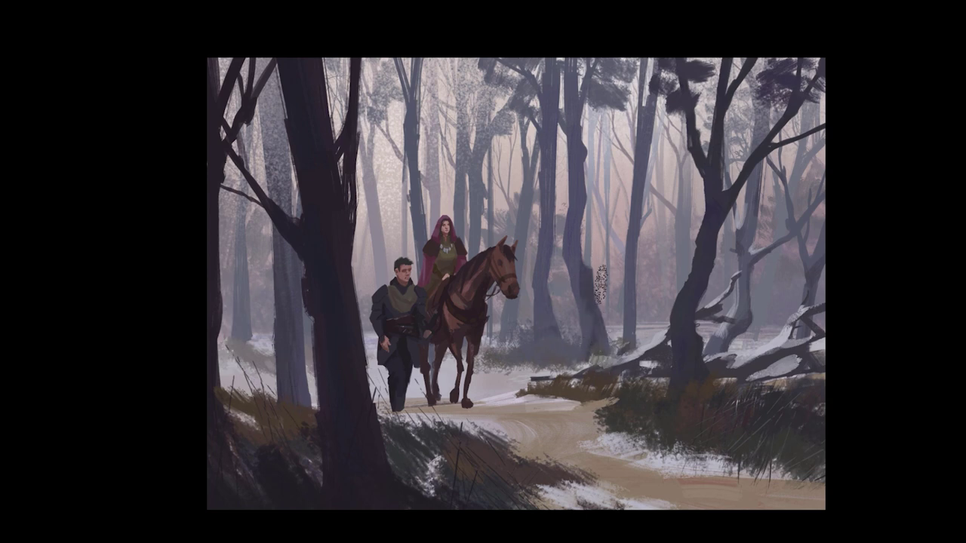
pyautogui.hotkey('ctrl', 'shift', 'd')
pyautogui.hotkey('ctrl', 'd')
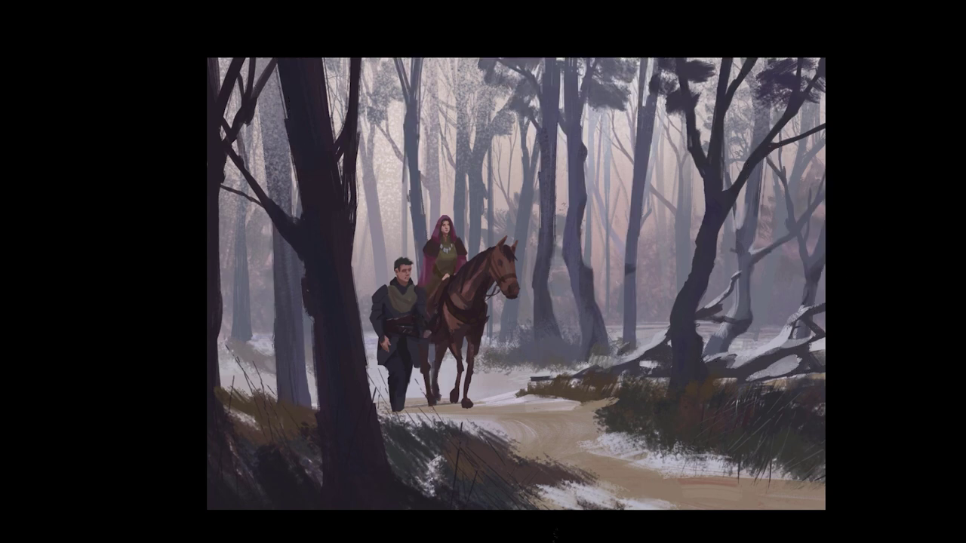
# Paint reddish-brown and tan patches along the dirt path with colours sampled from it, working back toward the horse's hooves
pyautogui.rightClick(677, 485)
pyautogui.press('Escape')
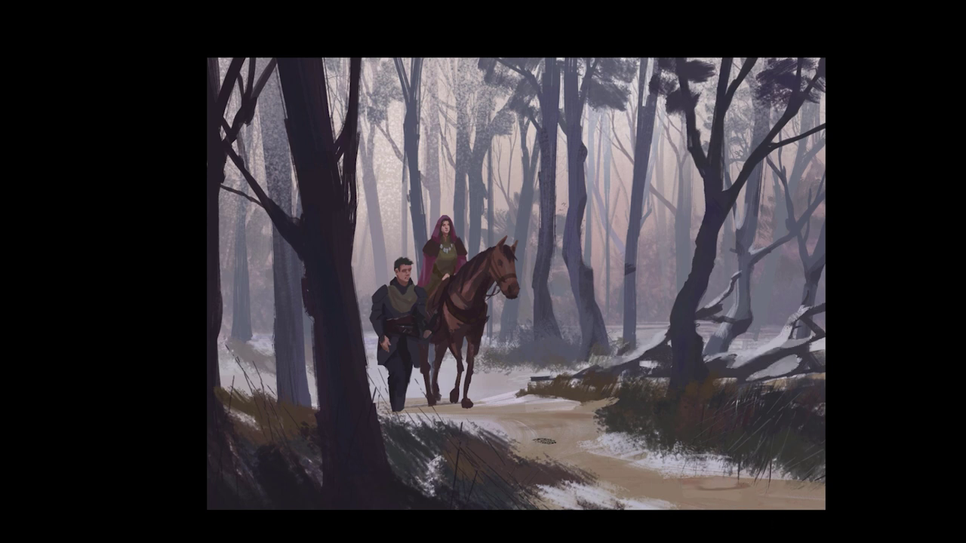
pyautogui.keyDown('alt'); pyautogui.click(732, 486); pyautogui.keyUp('alt')
pyautogui.keyDown('alt'); pyautogui.click(729, 489); pyautogui.keyUp('alt')
pyautogui.moveTo(592, 472)
pyautogui.mouseDown()
pyautogui.moveTo(705, 504)
pyautogui.moveTo(730, 493)
pyautogui.moveTo(687, 497)
pyautogui.mouseUp()
pyautogui.keyDown('alt'); pyautogui.click(712, 492); pyautogui.keyUp('alt')
pyautogui.moveTo(604, 423)
pyautogui.mouseDown()
pyautogui.moveTo(544, 462)
pyautogui.moveTo(505, 468)
pyautogui.mouseUp()
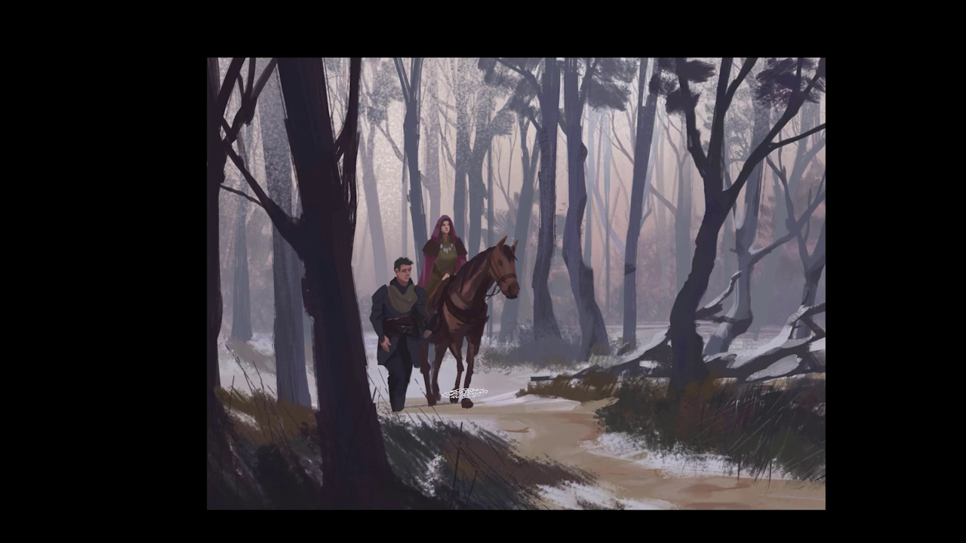
pyautogui.moveTo(411, 389); pyautogui.dragTo(524, 393)
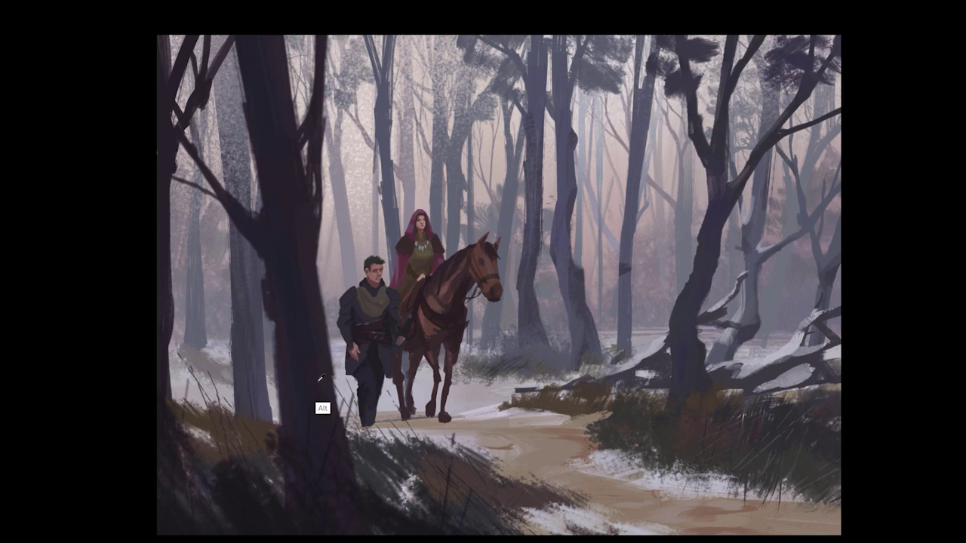
# Enlarge the brush and shade the trunk of the large dark tree beside the fallen branches
pyautogui.press(']')
pyautogui.press(']')
pyautogui.press(']')
pyautogui.press(']')
pyautogui.moveTo(698, 408); pyautogui.dragTo(691, 364)
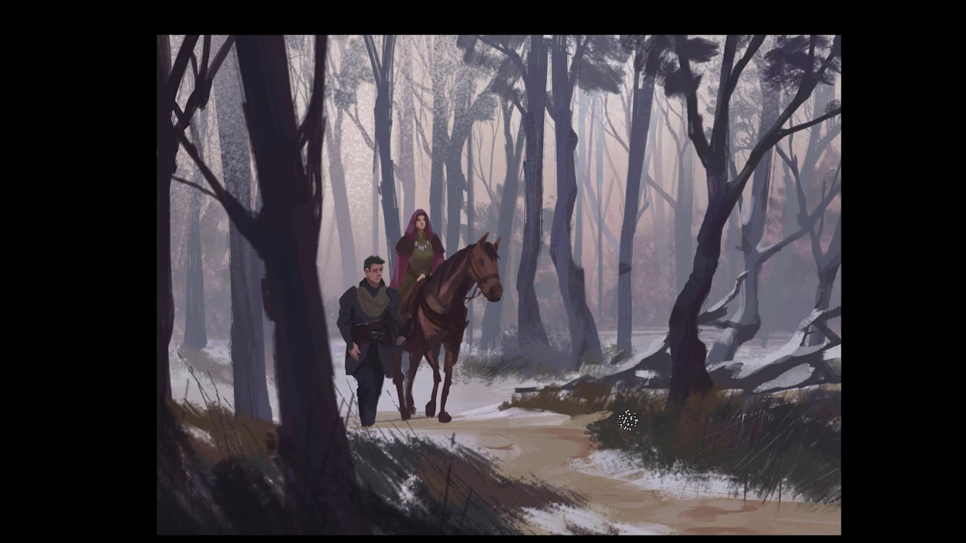
# Paint pale snow highlights along the upper branches of the large tree above the fallen trunk
pyautogui.rightClick(634, 366)
pyautogui.press('Escape')
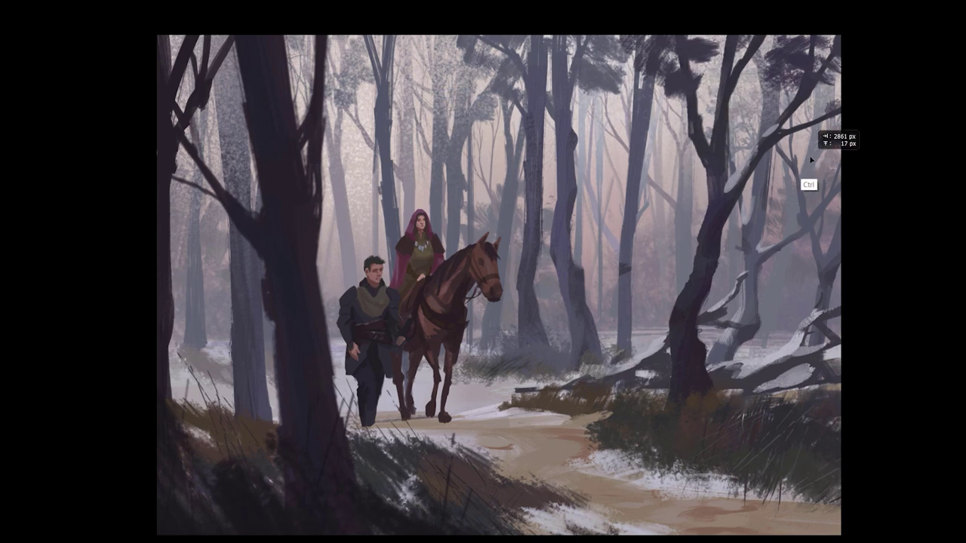
pyautogui.moveTo(467, 110)
pyautogui.mouseDown()
pyautogui.moveTo(525, 127)
pyautogui.moveTo(568, 189)
pyautogui.moveTo(840, 183)
pyautogui.mouseUp()
pyautogui.moveTo(815, 410); pyautogui.dragTo(820, 321)
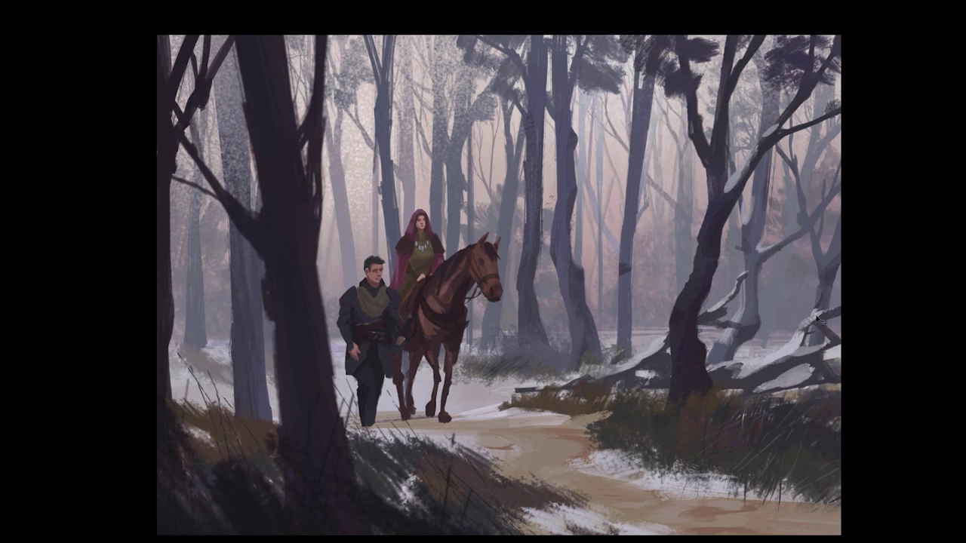
# Select the walking man's layer and touch up his scarf and tunic with colours sampled from his clothing
pyautogui.press('Tab')
pyautogui.rightClick(451, 283)
pyautogui.press('Escape')
pyautogui.hotkey('ctrl', '+')
pyautogui.keyDown('ctrl'); pyautogui.rightClick(372, 316); pyautogui.keyUp('ctrl')
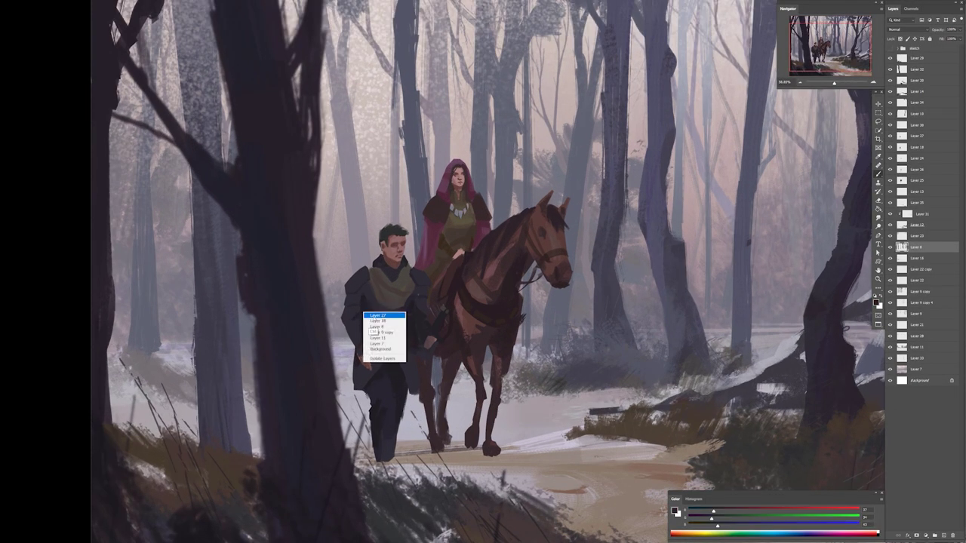
pyautogui.click(374, 315)
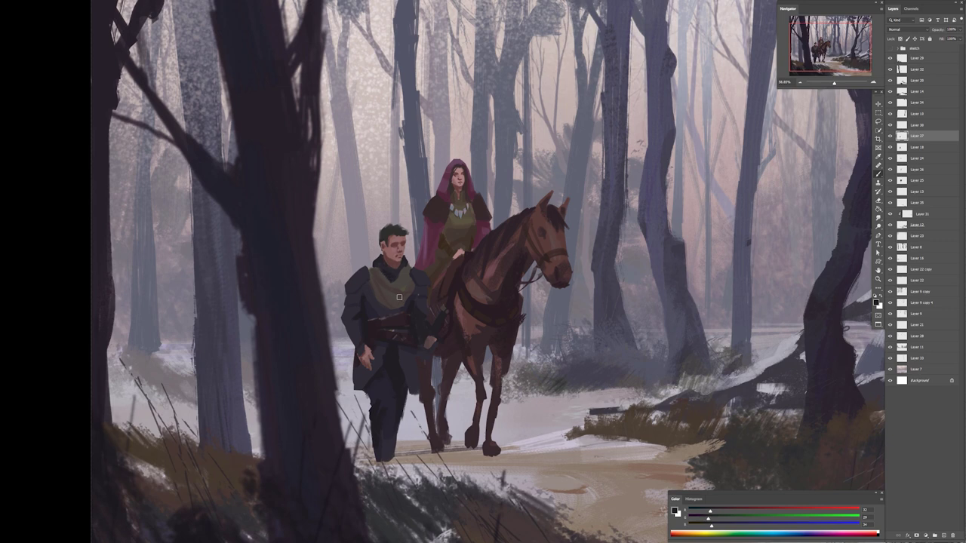
pyautogui.keyDown('alt'); pyautogui.click(407, 338); pyautogui.keyUp('alt')
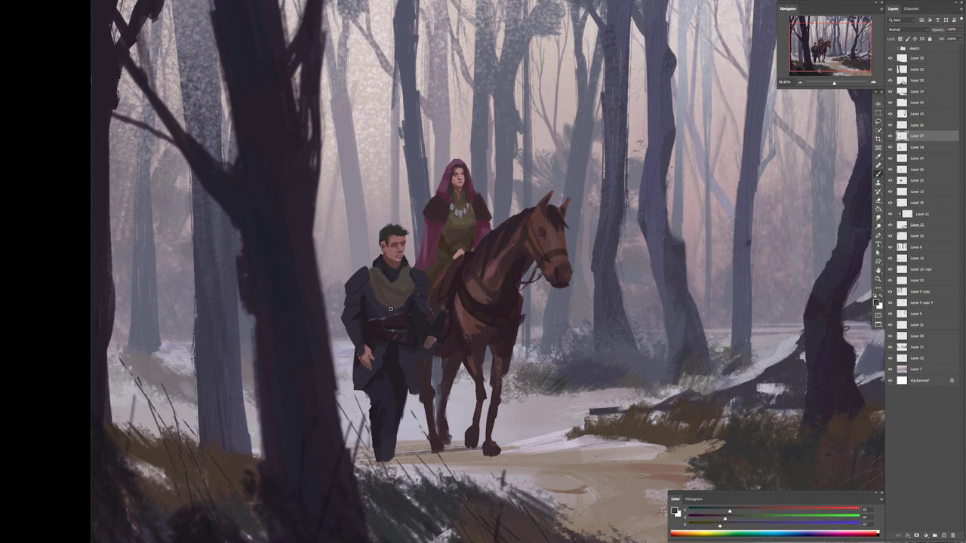
pyautogui.keyDown('alt'); pyautogui.click(378, 301); pyautogui.keyUp('alt')
pyautogui.keyDown('alt'); pyautogui.click(392, 304); pyautogui.keyUp('alt')
pyautogui.hotkey('ctrl', '-')
pyautogui.hotkey('ctrl', '-')
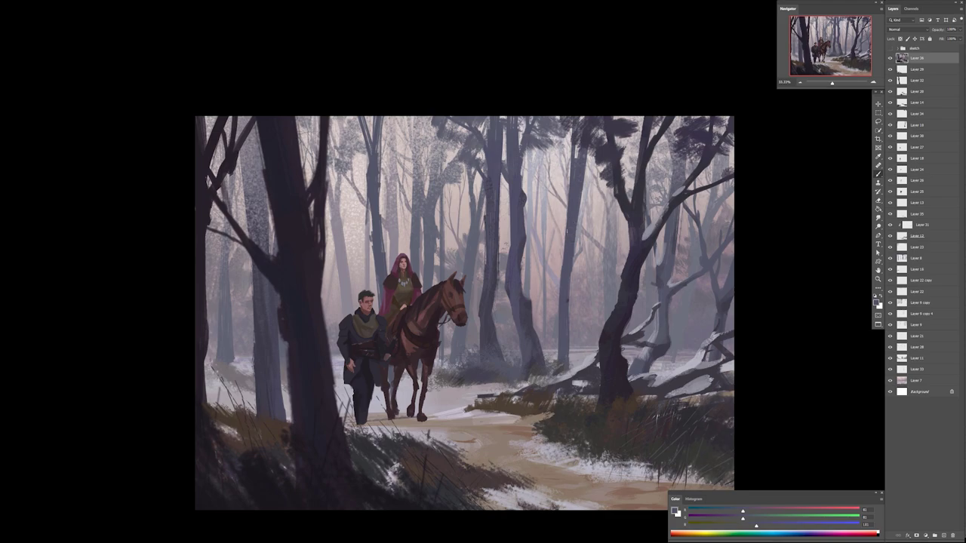